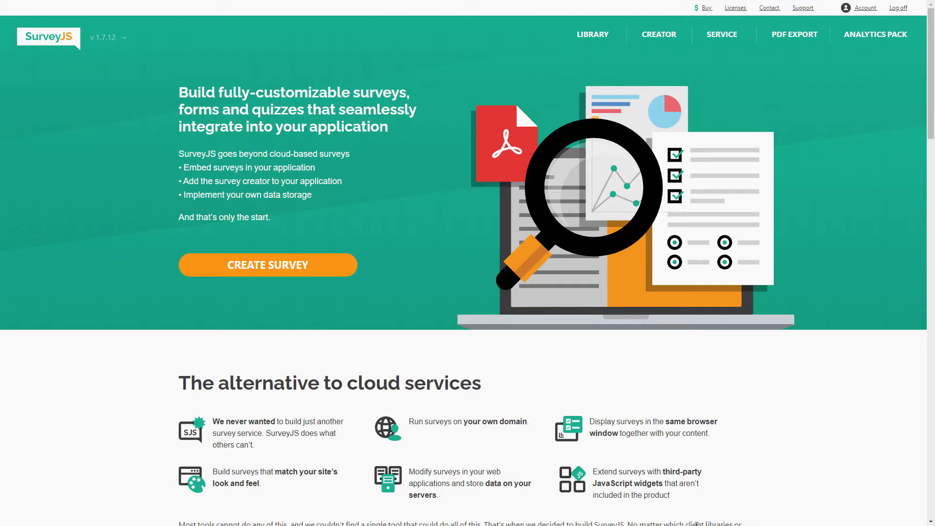
Open the survey creator and add a Rating question to page1.
click(671, 39)
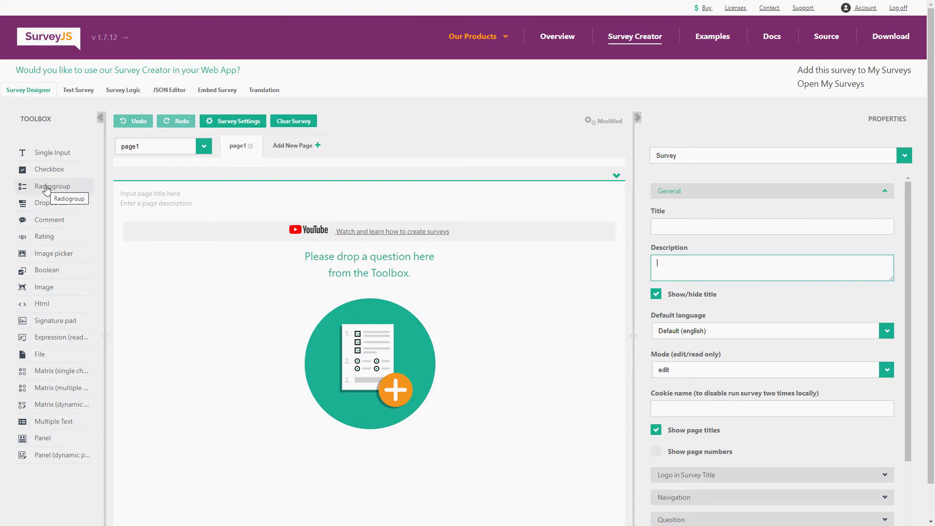
click(51, 238)
key(ctrl+z)
drag(61, 237, 268, 271)
Title the rating question "On a scale of zero to ten, how likely are you to recommend our product to a friend of colleague?".
click(152, 248)
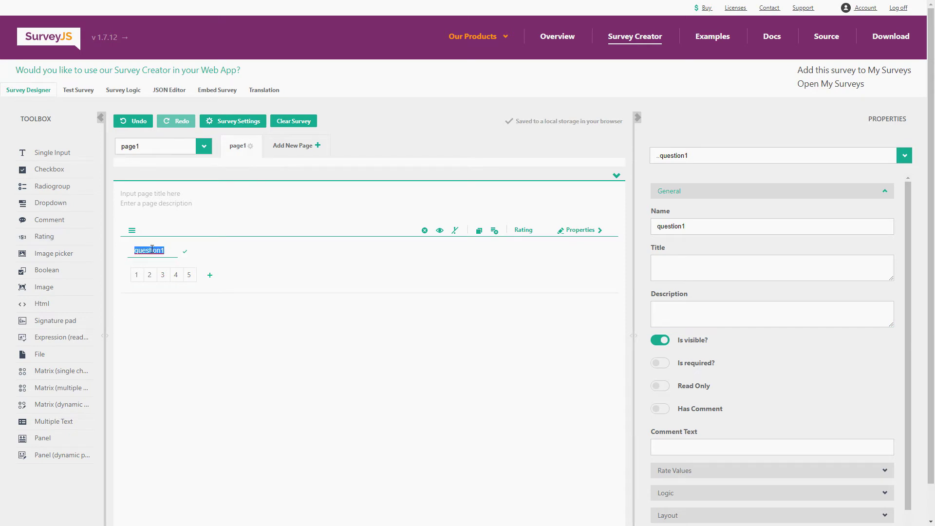
text(On a scale of zero to ten)
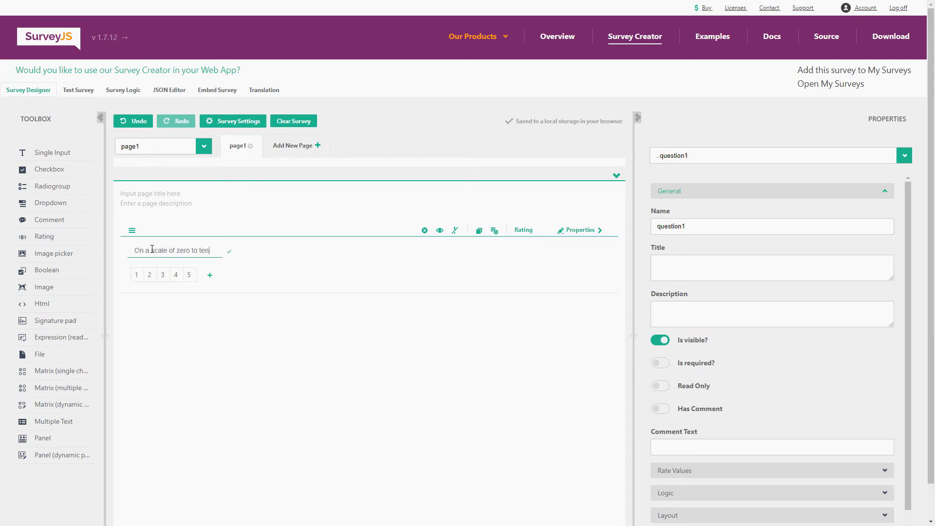
text(, how likely are you to recommend our product to a friend )
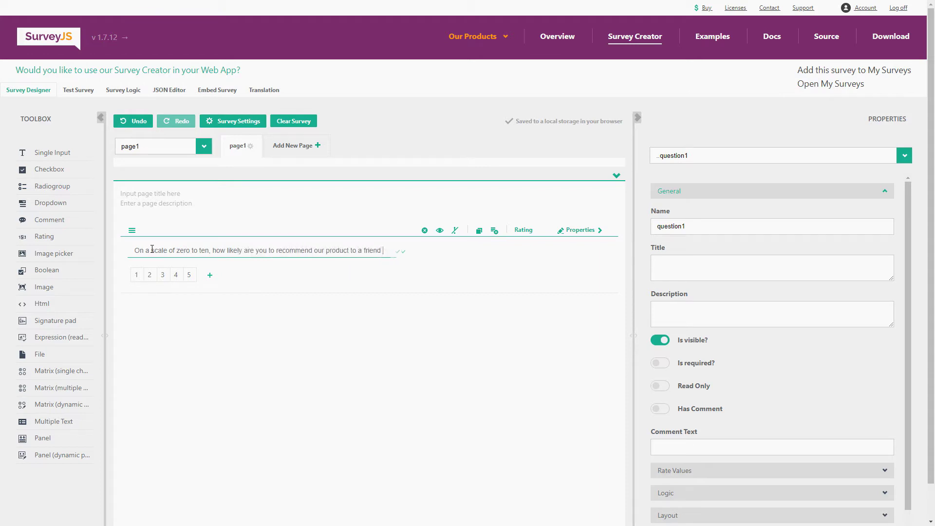
text(of colleague?)
key(Return)
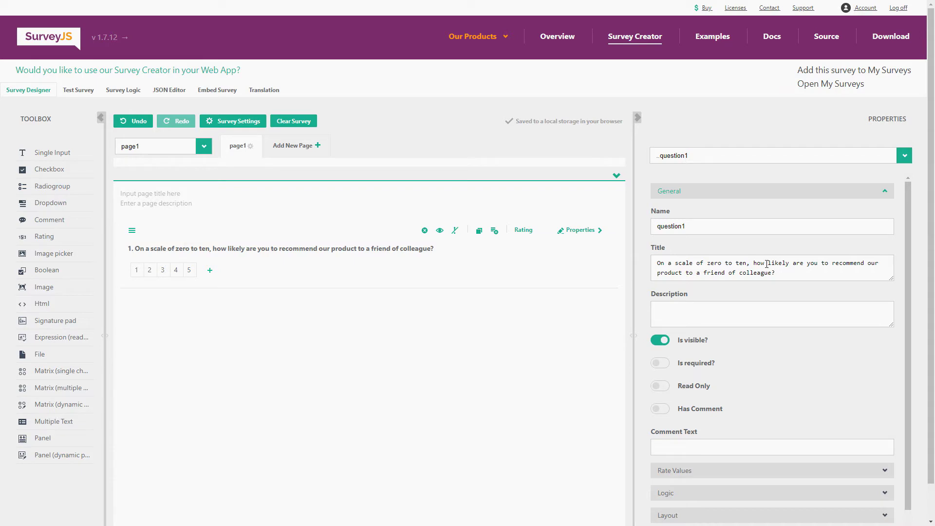
Set the rating question's minimum rate to 0 and its maximum rate to 9.
scroll(750, 341, down, 1)
click(736, 434)
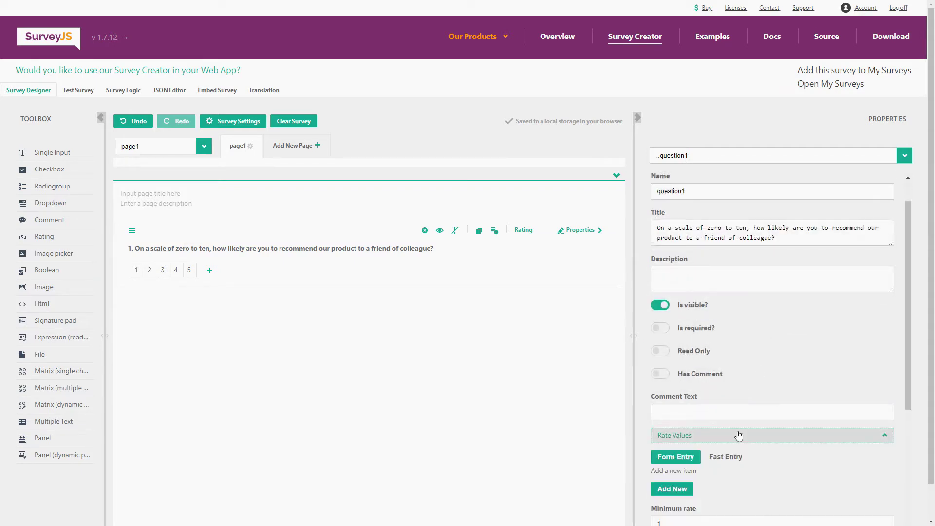
scroll(735, 429, down, 1)
scroll(734, 418, down, 1)
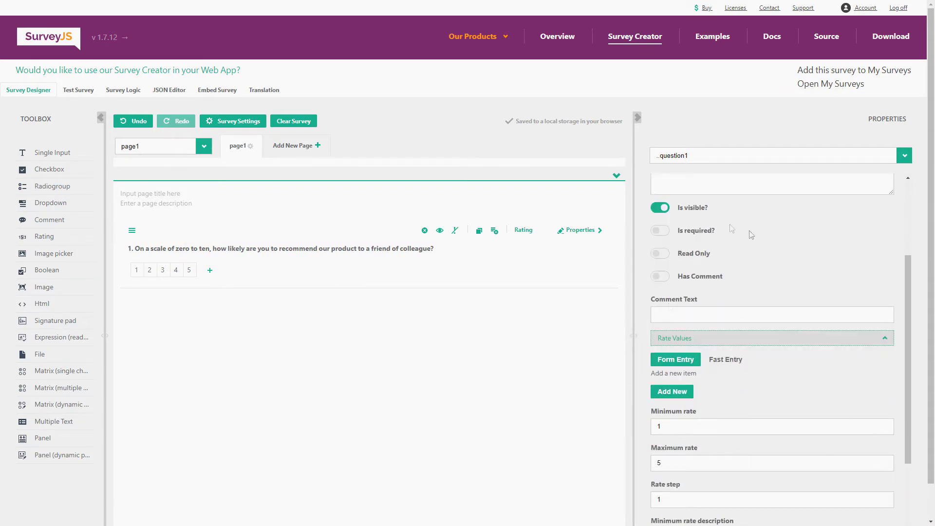
scroll(755, 422, down, 1)
drag(742, 378, 650, 378)
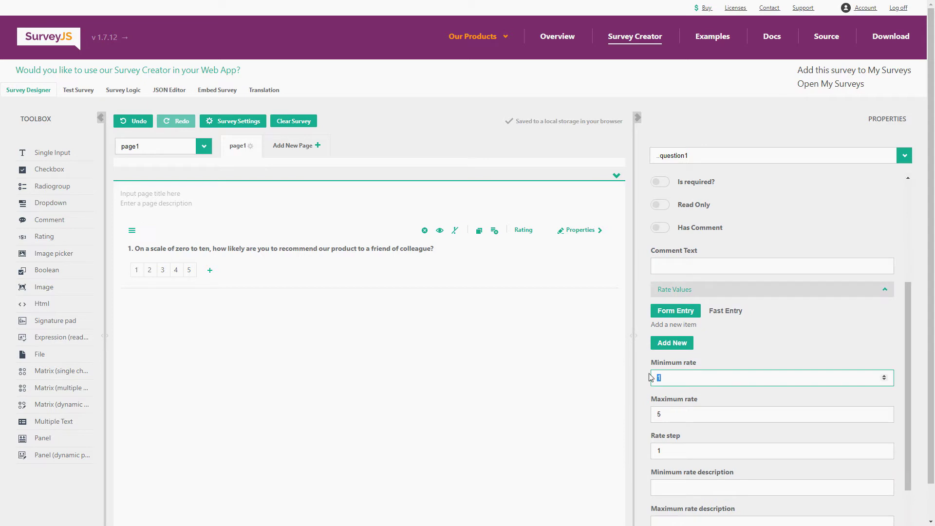
text(0)
key(Tab)
text(1)
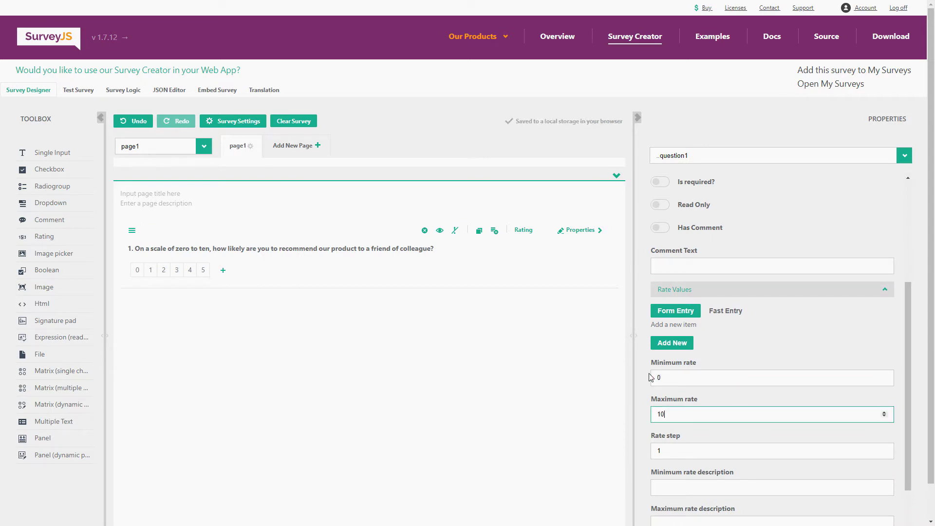
scroll(652, 379, down, 2)
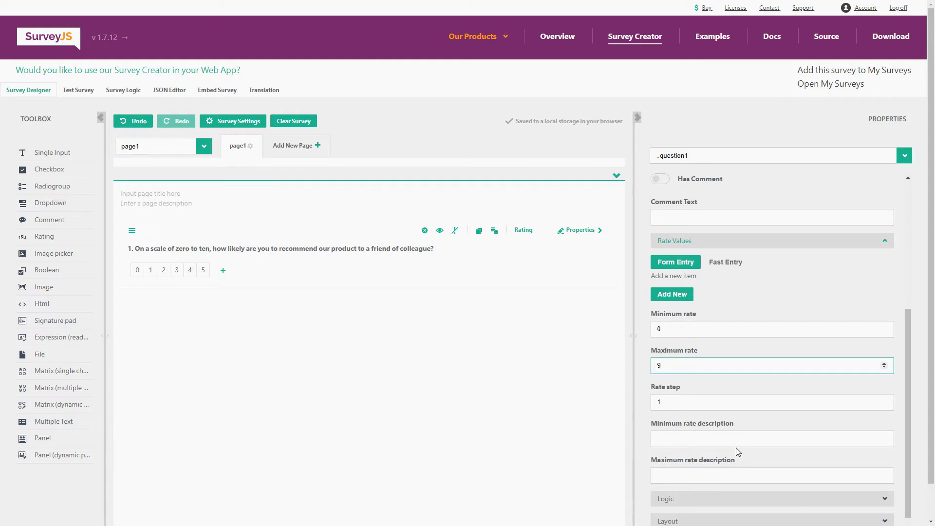
Set the minimum rate description to "Most unlikely" and the maximum rate description to "Most likely".
click(719, 433)
text(M)
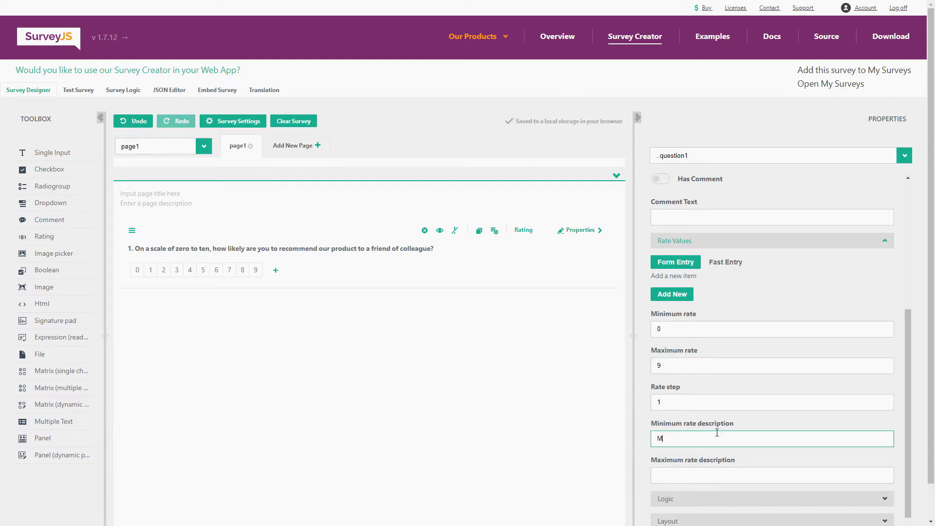
text(ost unlikely)
click(695, 487)
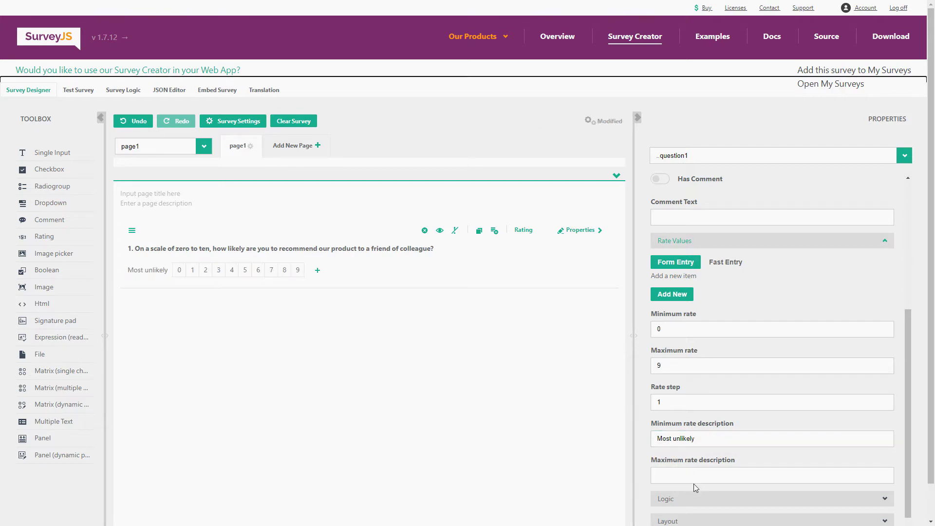
click(695, 478)
text(Most likely)
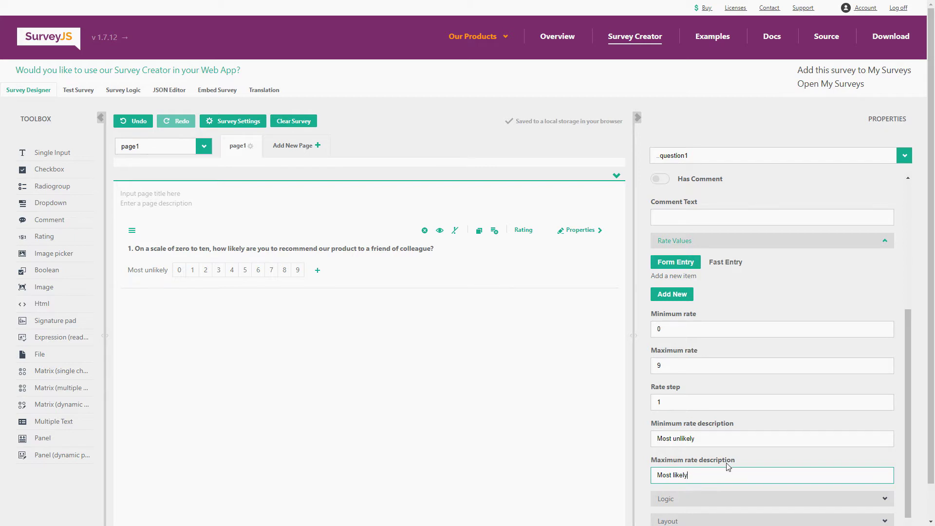
Rename the rating question to nps_score.
scroll(729, 466, up, 10)
double_click(701, 228)
text(nps_)
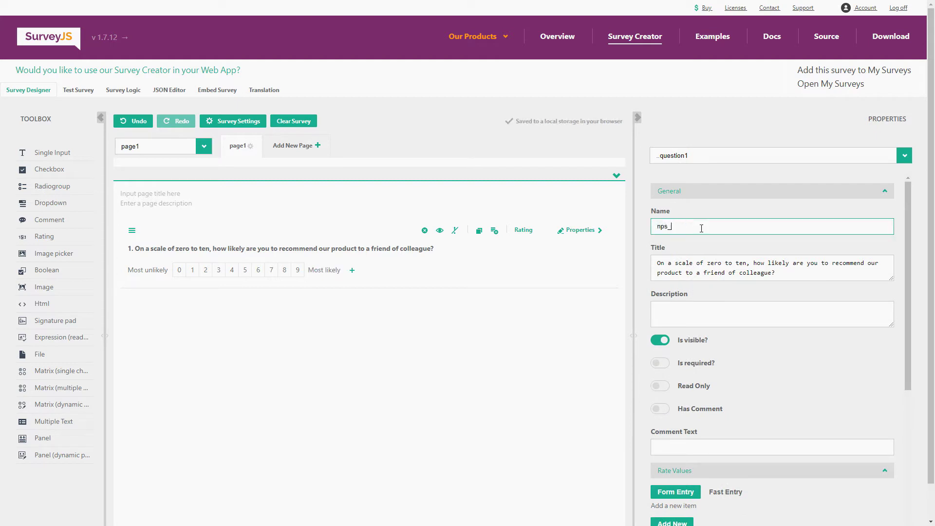
text(score)
click(348, 424)
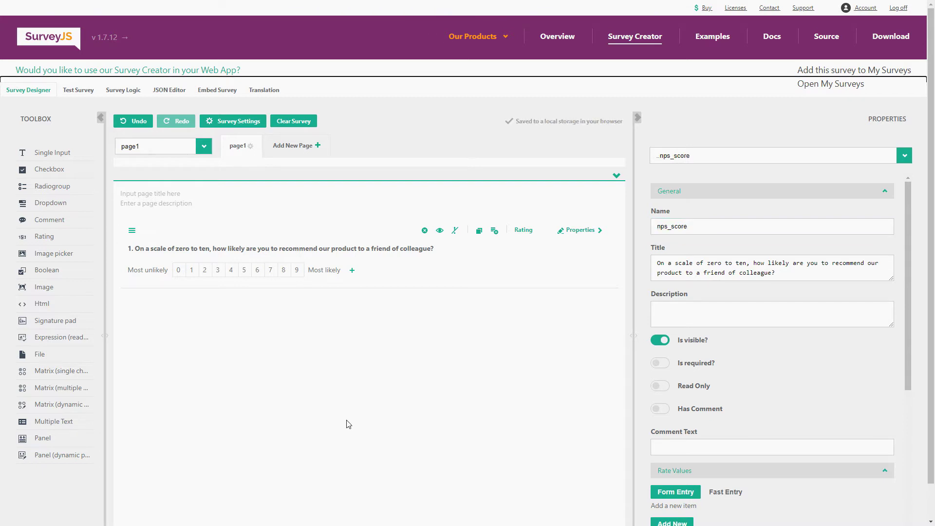
Add a Comment question below the rating question and title it "What is the reason for your score?".
click(53, 221)
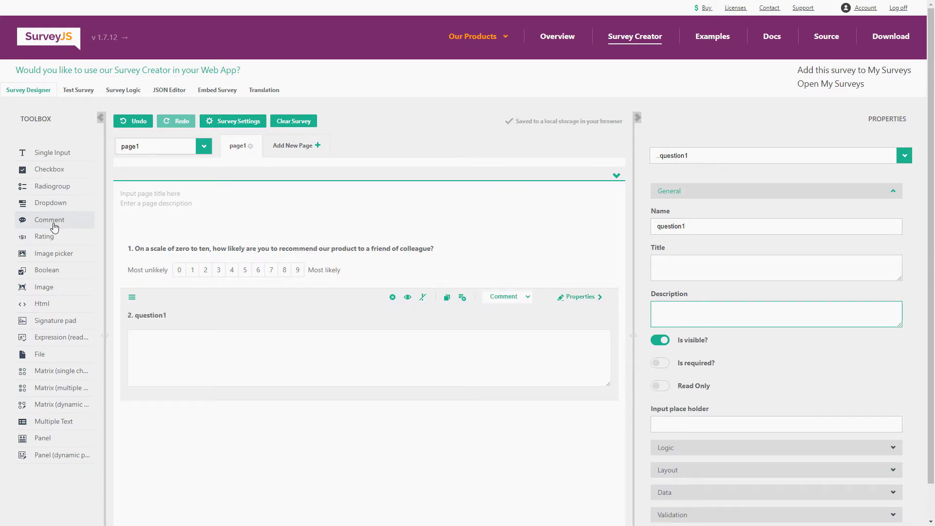
key(ctrl+z)
drag(54, 226, 264, 440)
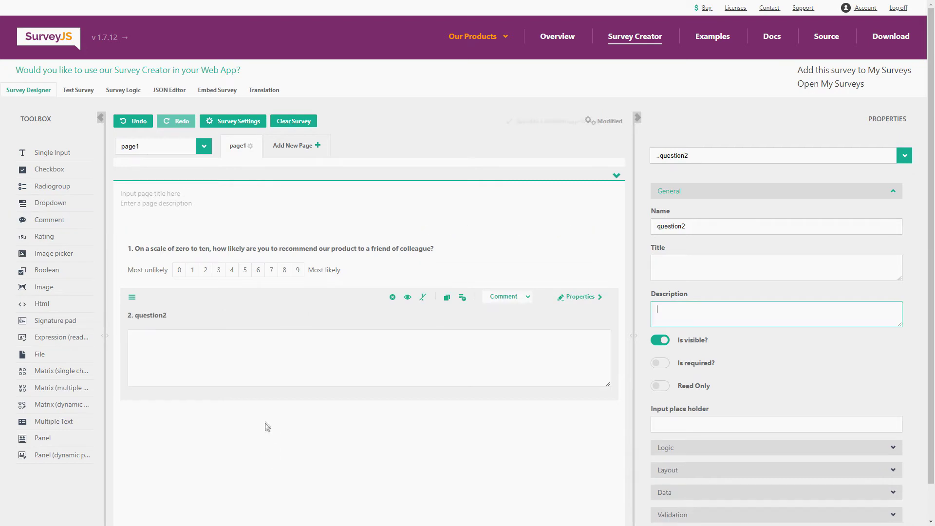
click(161, 316)
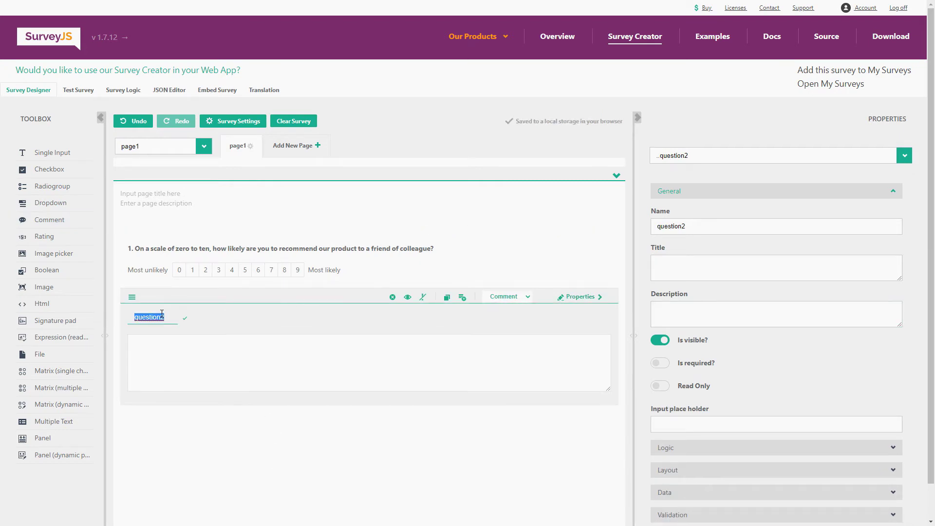
text(What is the reason for your score?)
key(Return)
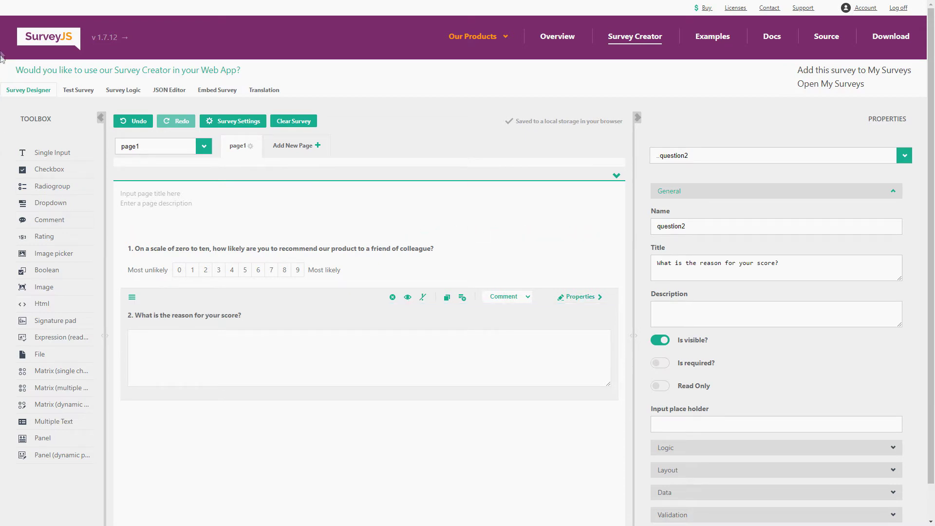
Test the survey with score 3 and the reason "Sorry, did not use it much", complete it and view the result as JSON.
click(82, 97)
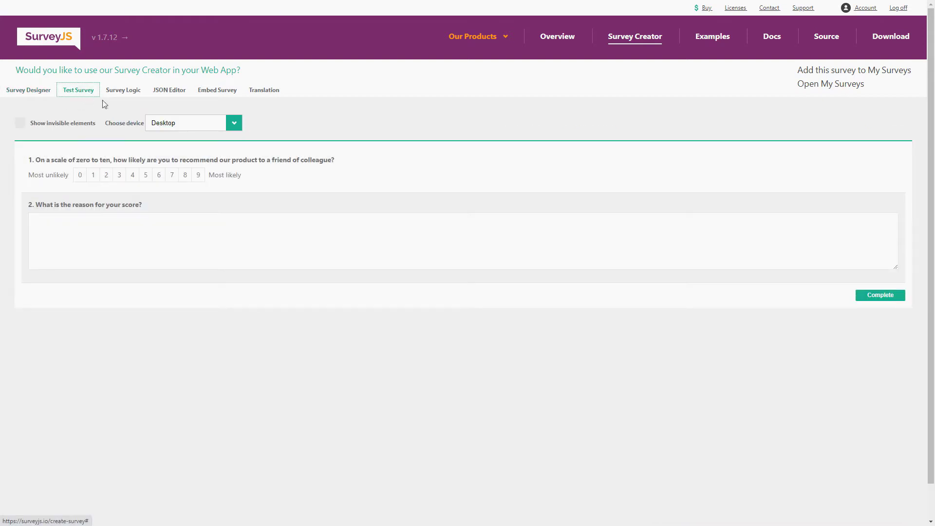
click(119, 176)
click(142, 240)
text(Sorry, did not use it much)
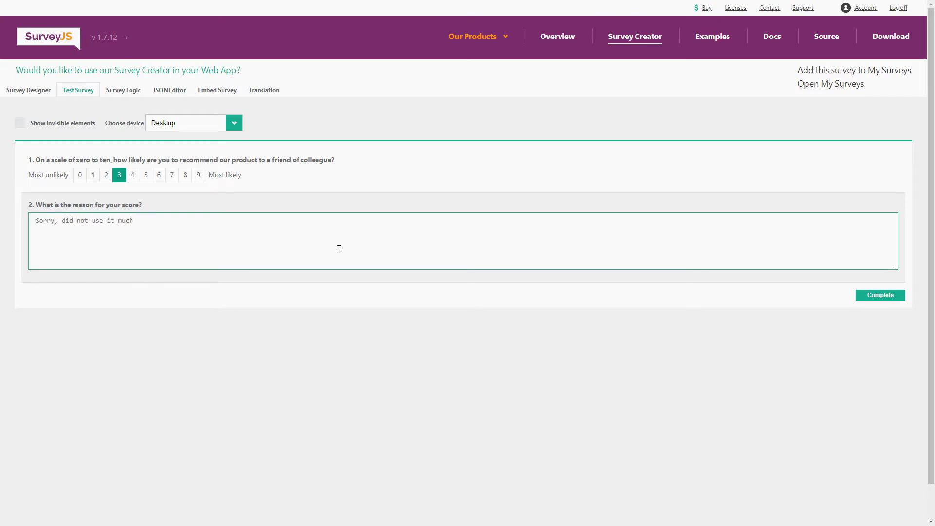
click(880, 297)
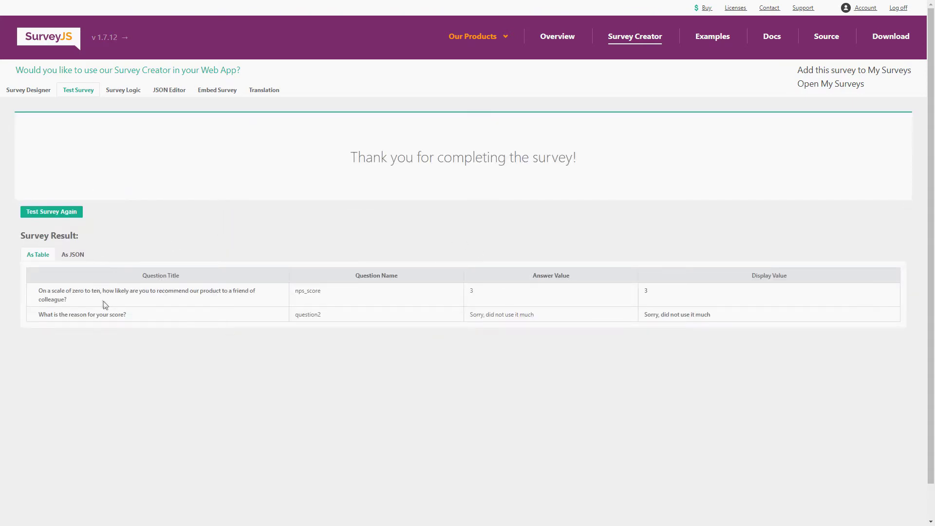
click(74, 255)
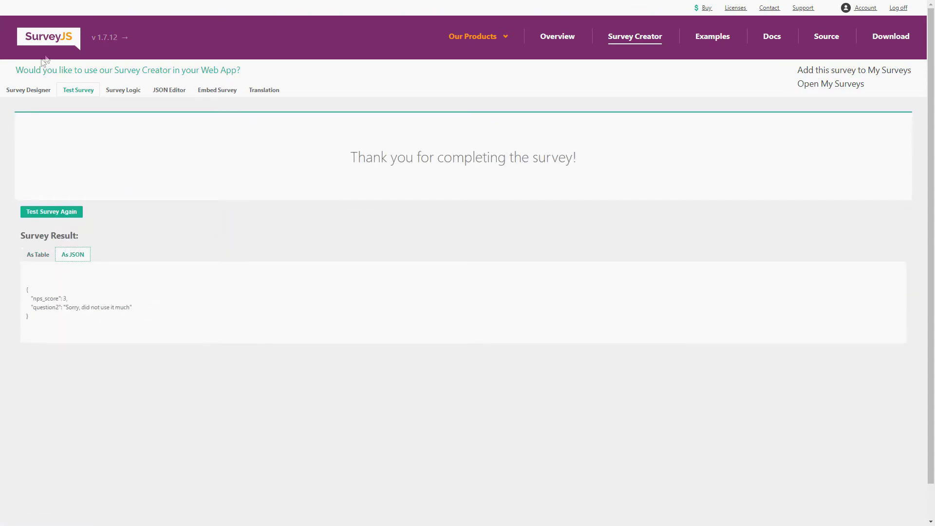
Return to the survey designer and set Show question numbers to off for the whole survey.
click(28, 90)
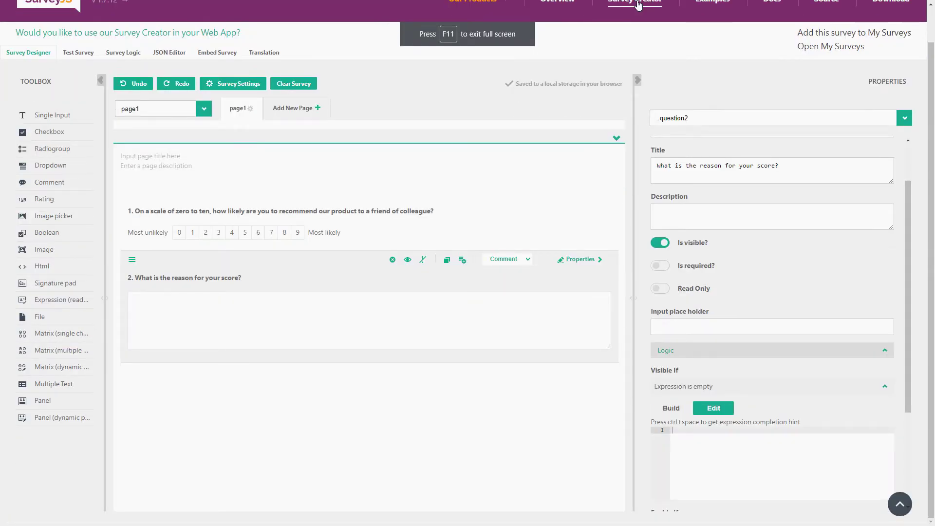
click(699, 115)
click(696, 129)
scroll(707, 389, down, 2)
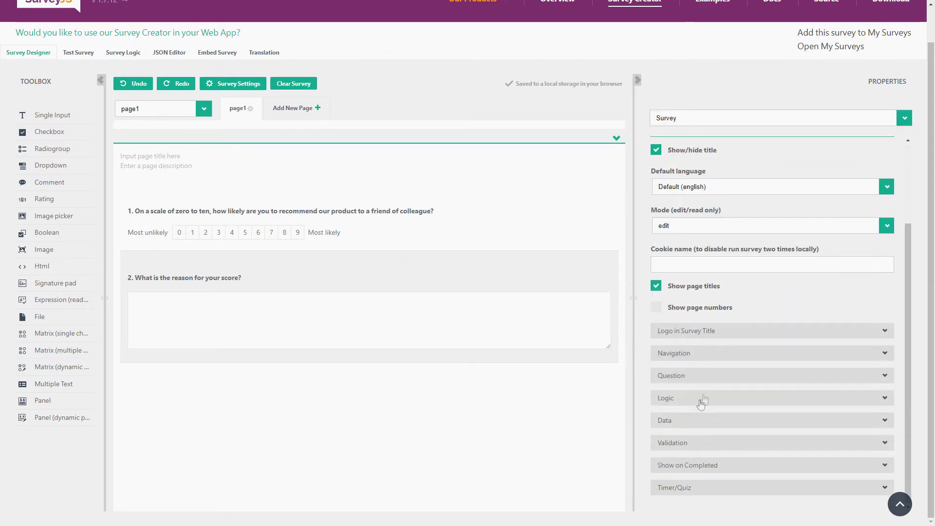
click(676, 378)
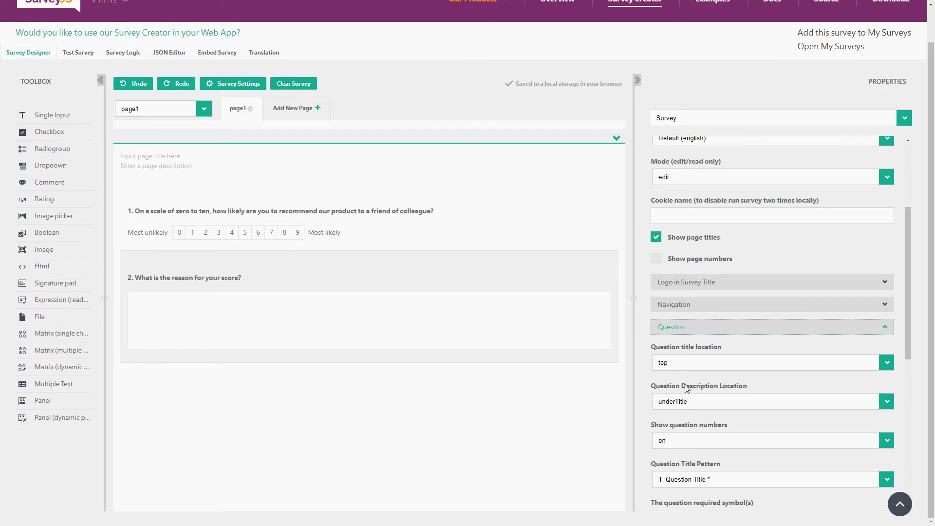
click(701, 445)
click(694, 468)
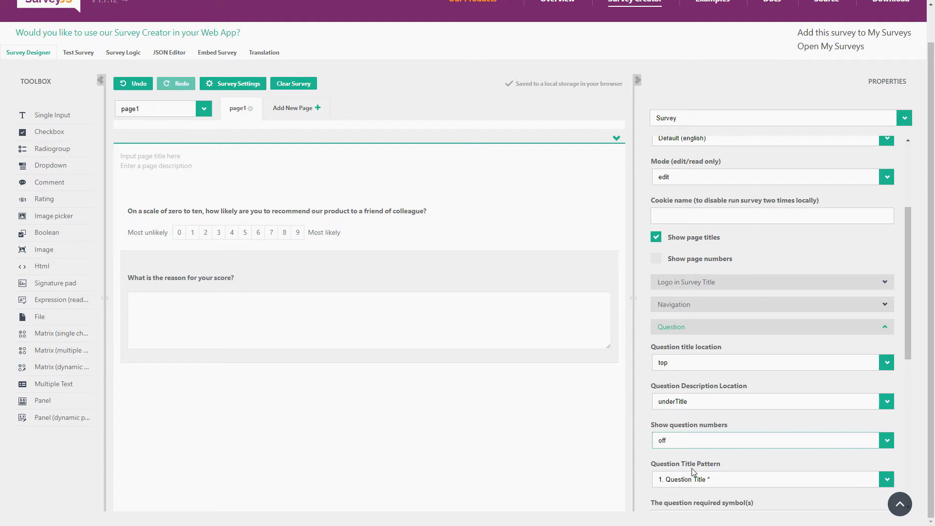
Make the reason question visible only if nps_score is not empty, and display the condition as an expression.
click(492, 278)
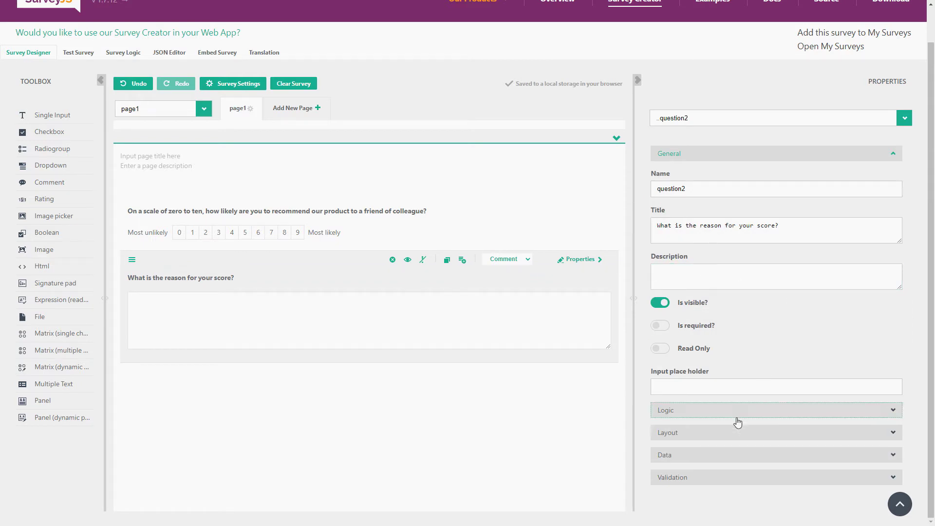
click(735, 411)
click(709, 447)
scroll(712, 441, down, 2)
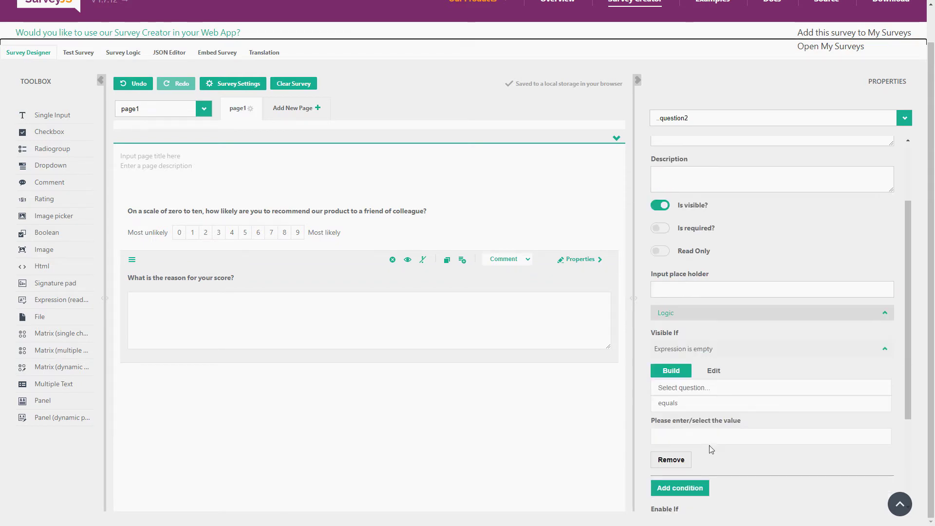
click(705, 392)
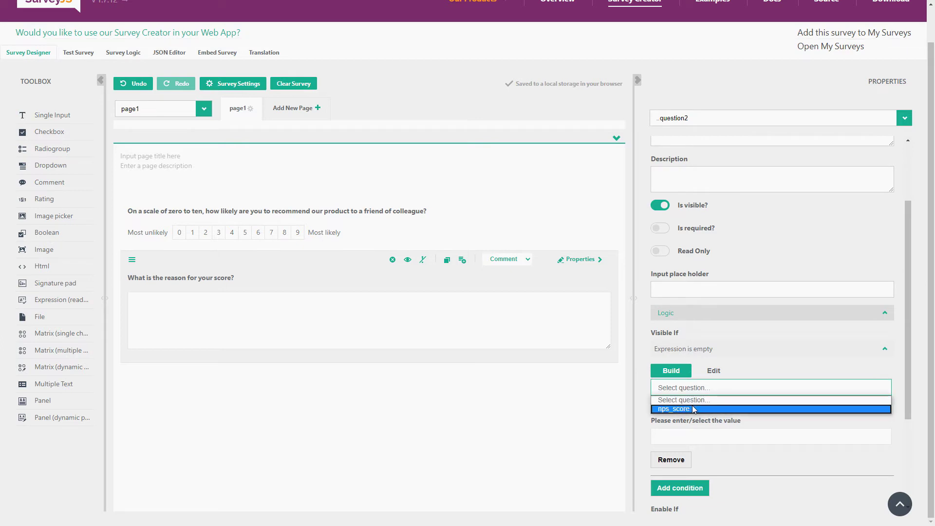
click(694, 406)
click(698, 412)
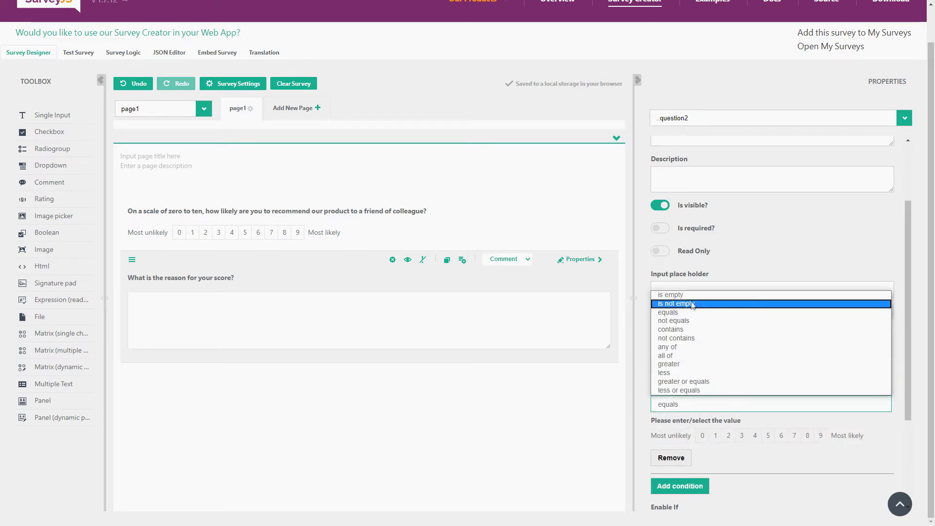
click(690, 301)
click(710, 372)
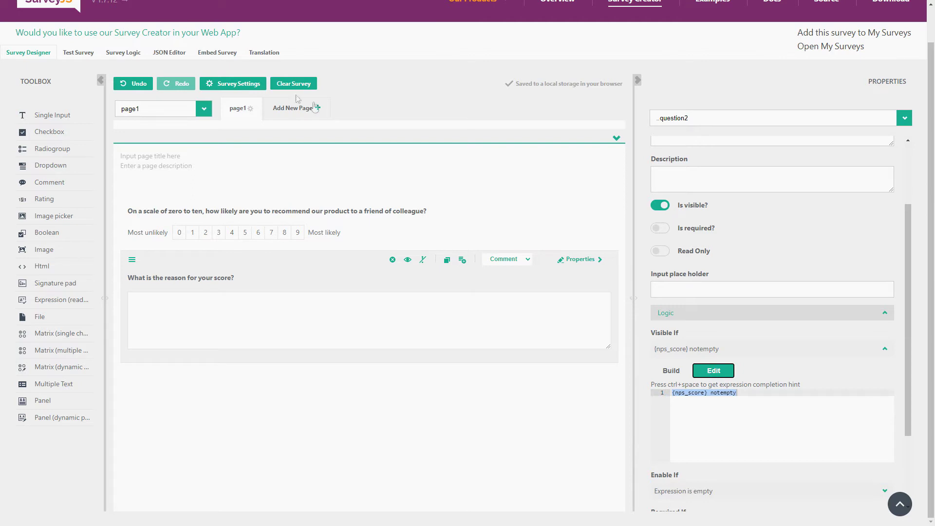
Delete the "{nps_score} notempty" rule from the survey logic.
click(129, 54)
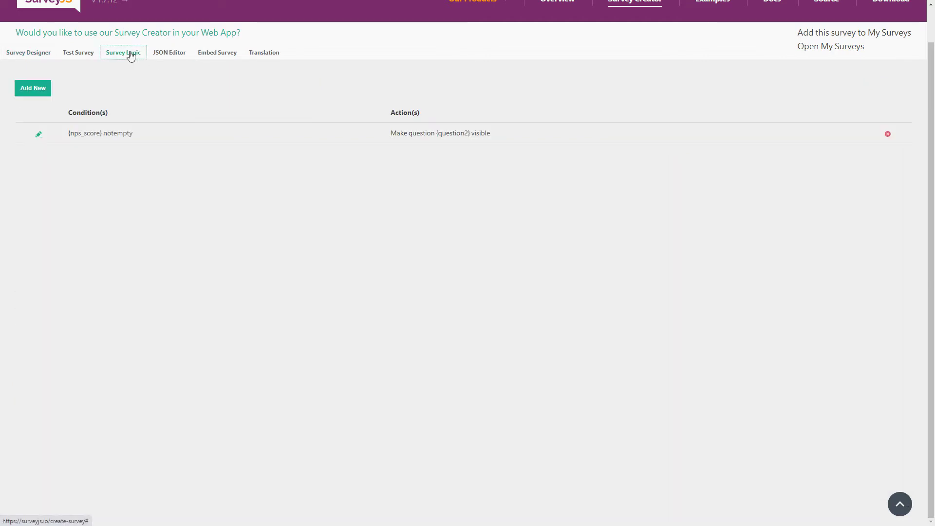
click(889, 137)
click(462, 297)
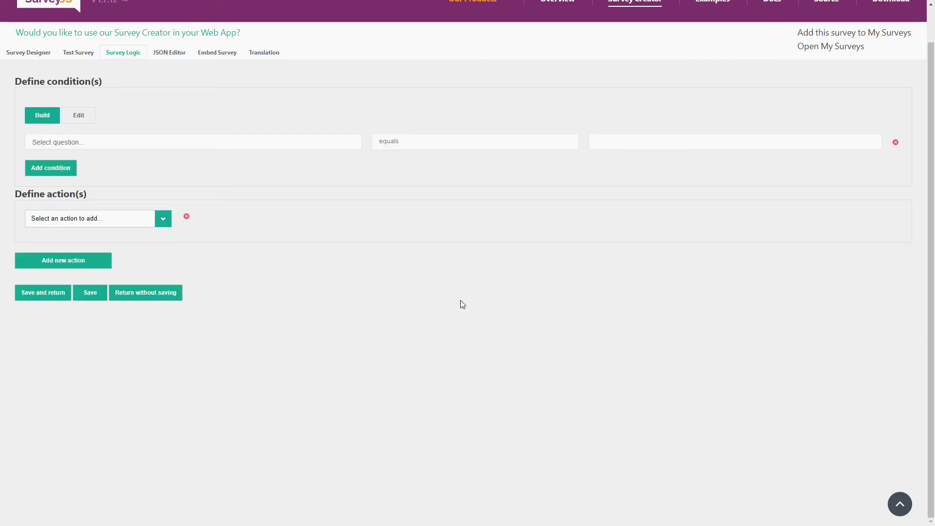
Define the new logic rule's condition as nps_score is not empty.
click(156, 148)
click(102, 164)
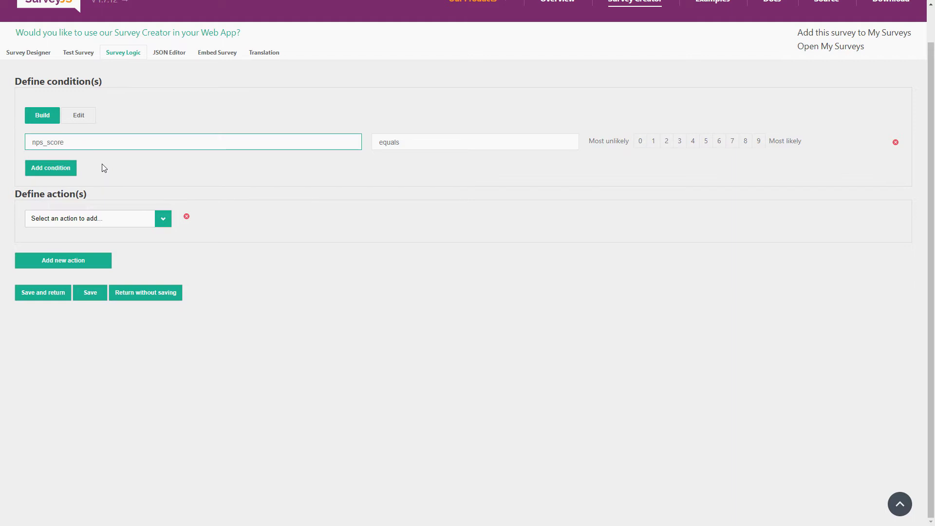
click(460, 146)
click(437, 162)
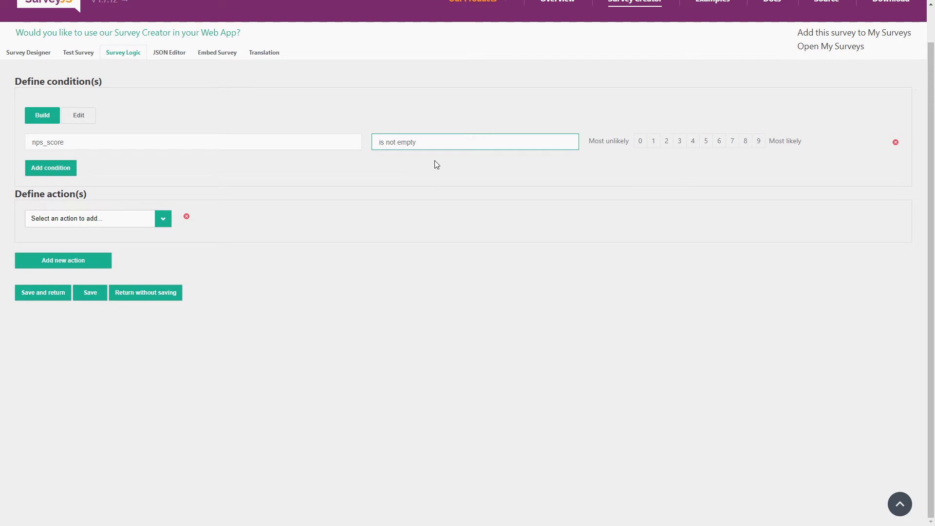
Give the rule a Question visibility action for question2, then save it and return to the rule list.
click(118, 225)
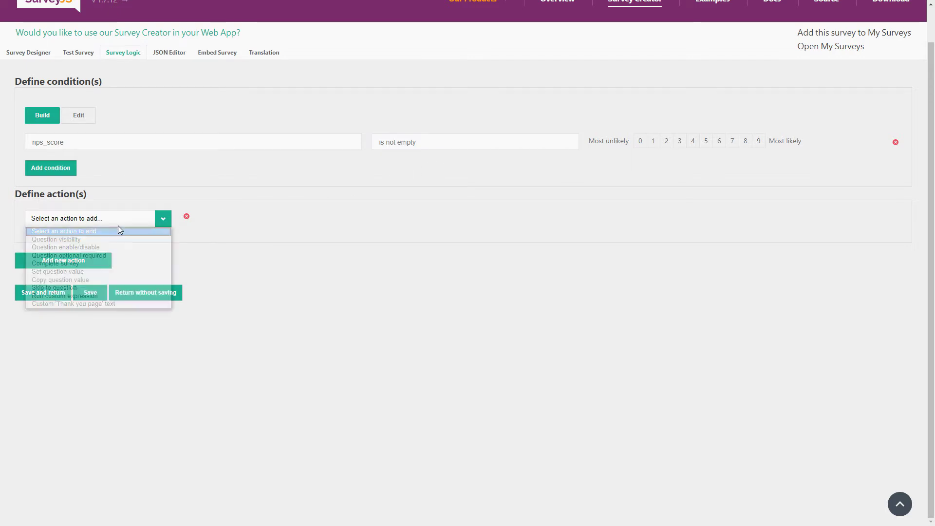
click(109, 238)
click(108, 241)
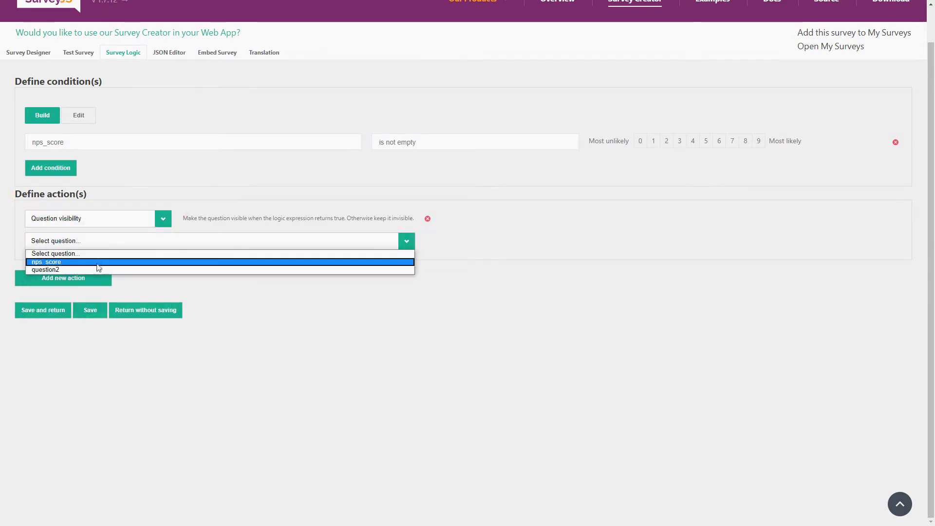
click(96, 268)
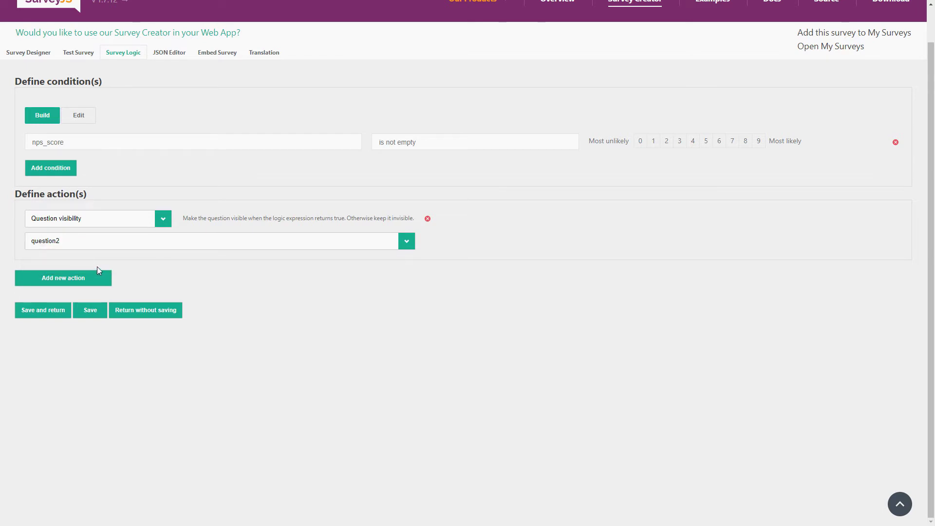
click(48, 312)
Return to the survey designer and make the nps_score rating question required.
click(20, 52)
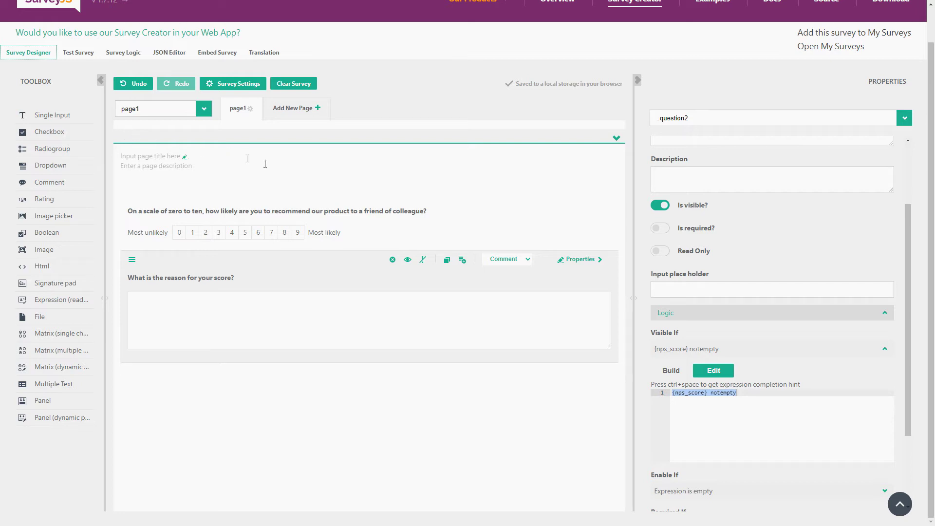
click(453, 220)
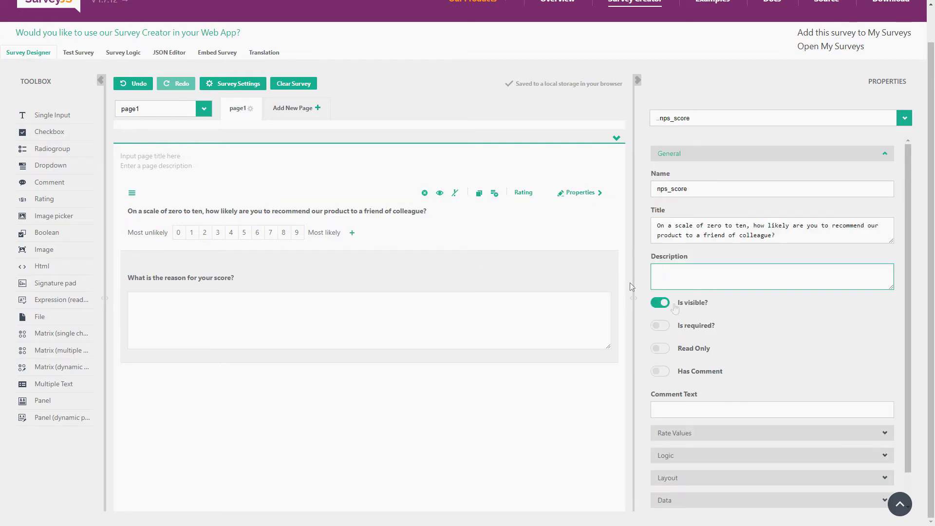
click(663, 330)
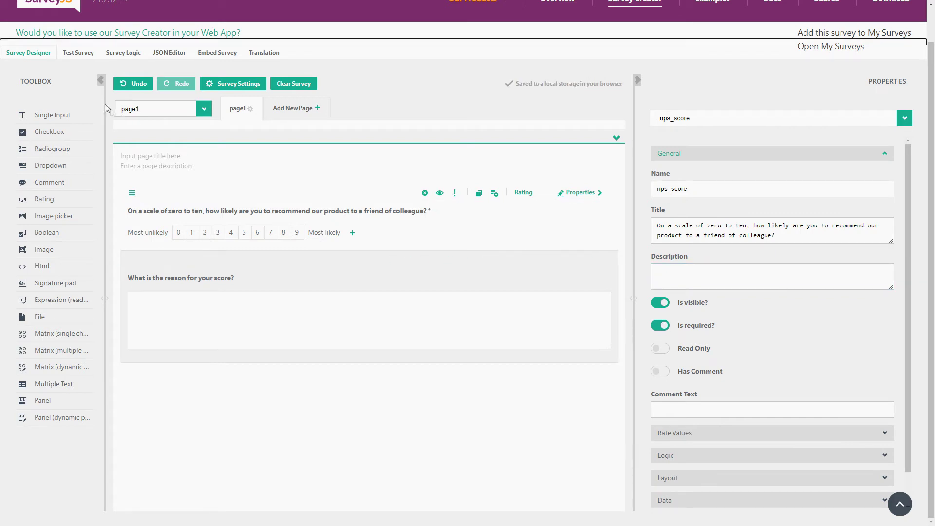
Test the survey by submitting it unanswered, then complete it with score 3 and the reason "Sorry, did not use it much".
click(83, 56)
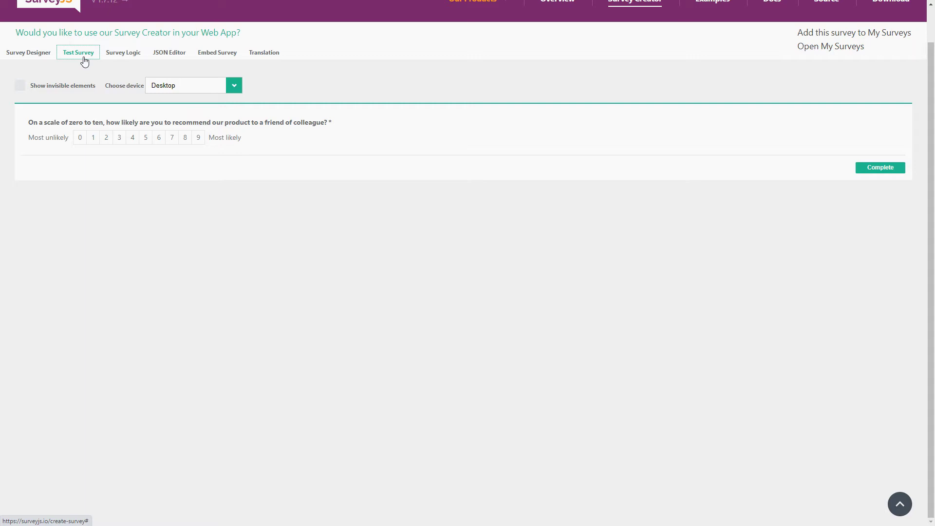
click(866, 170)
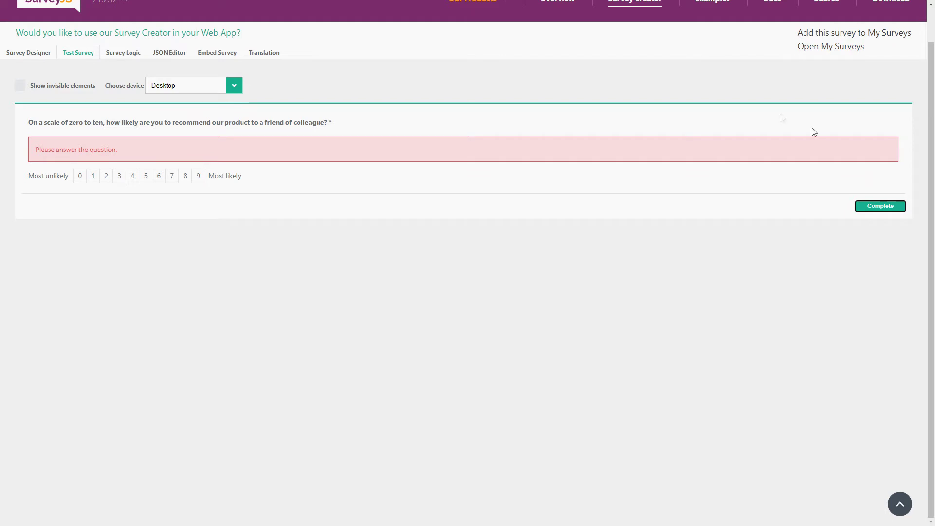
click(120, 176)
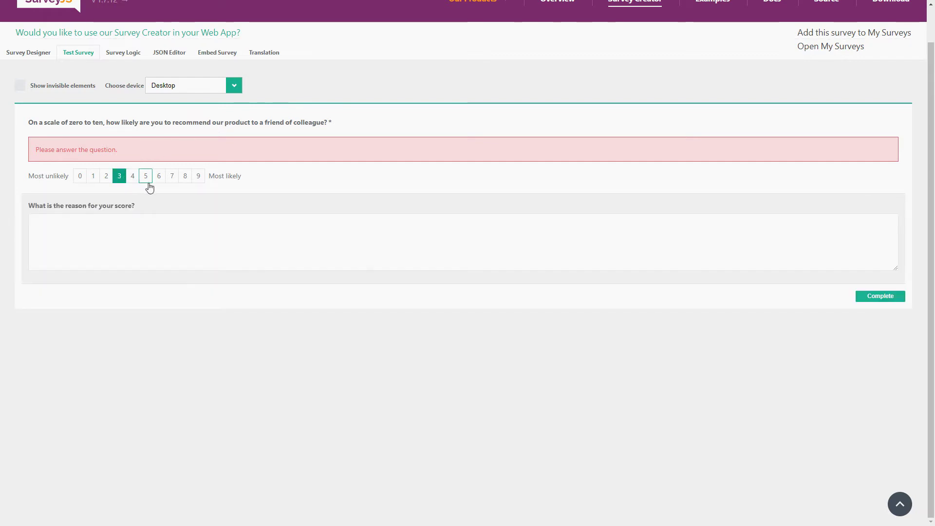
click(230, 252)
text(Somry, did not use it much)
click(881, 297)
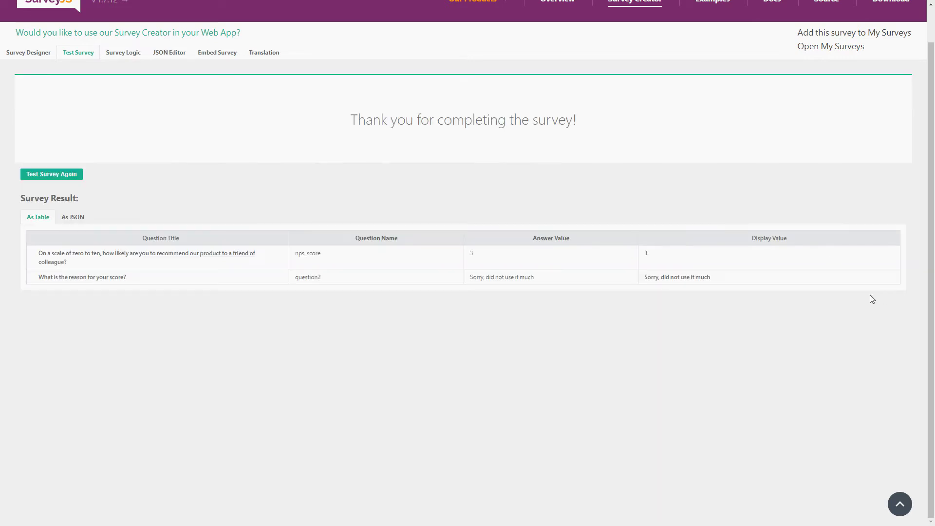
Back in the designer, add a Radiogroup below the reason question, named promoter_feature and titled "What features do you value the most?".
click(28, 54)
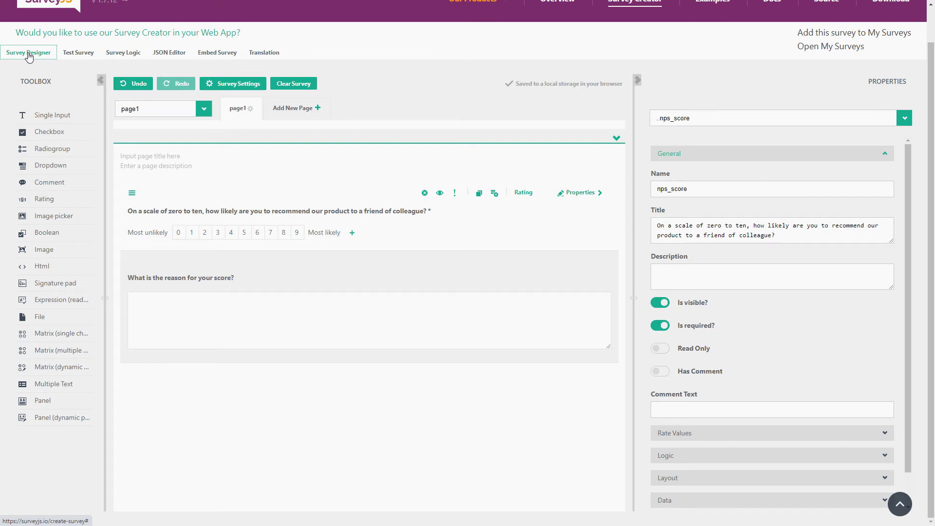
drag(53, 148, 307, 371)
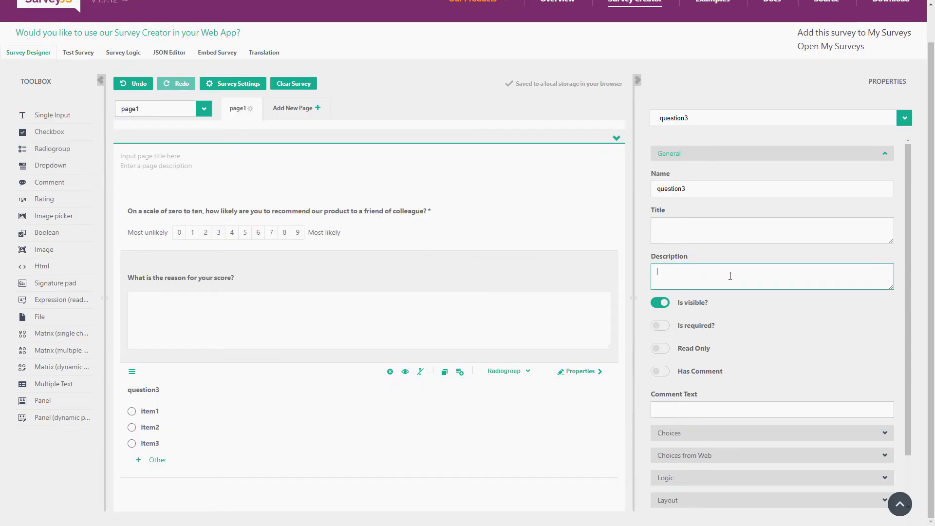
scroll(730, 276, up, 1)
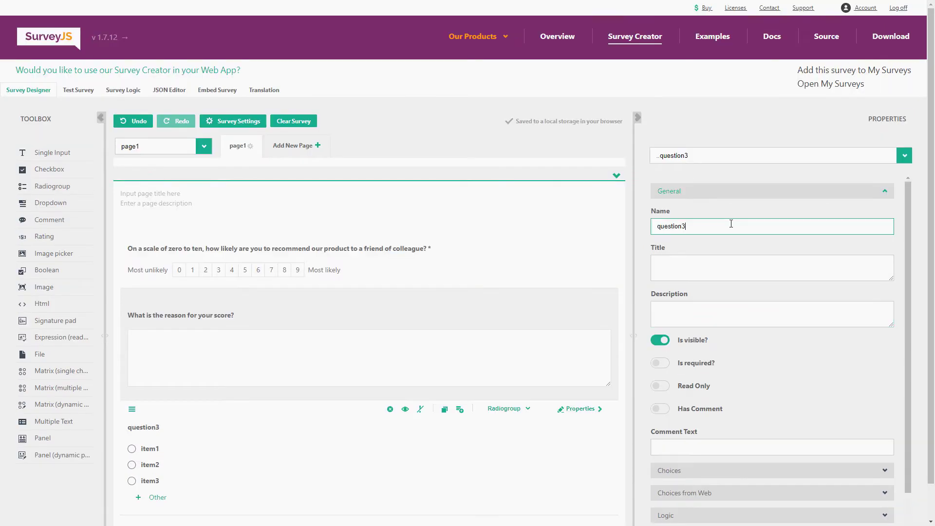
double_click(731, 223)
text(promoter_feature)
click(719, 265)
text(What features do you value the most?)
Make the promoter_feature question visible only if nps_score is greater or equals 9.
click(715, 515)
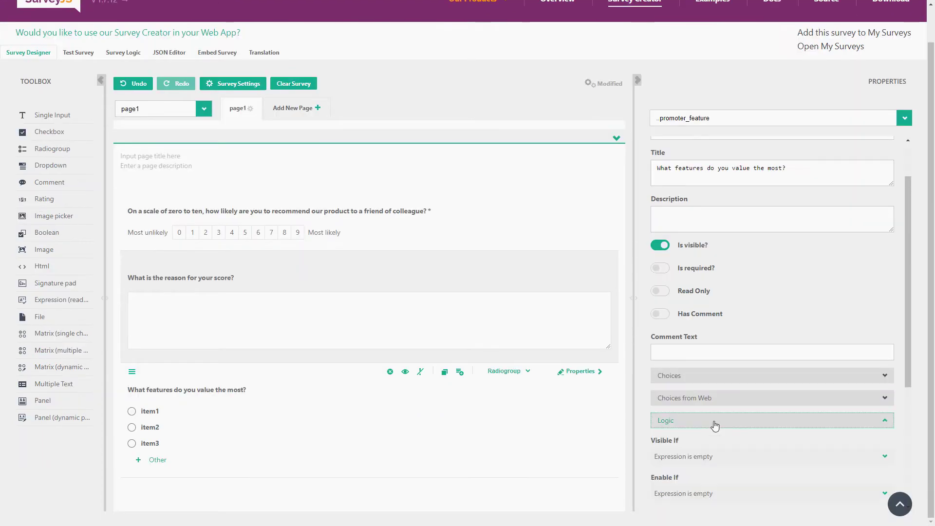
click(716, 456)
scroll(716, 456, down, 2)
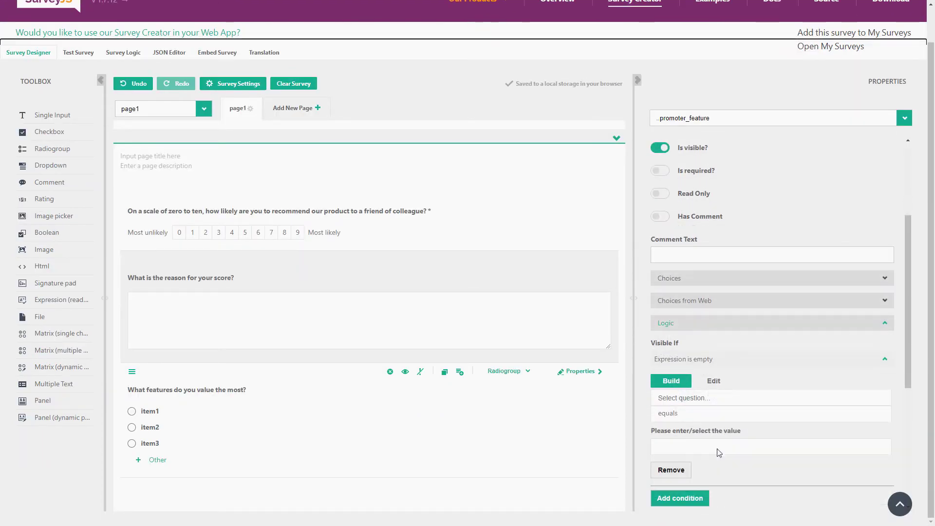
click(711, 398)
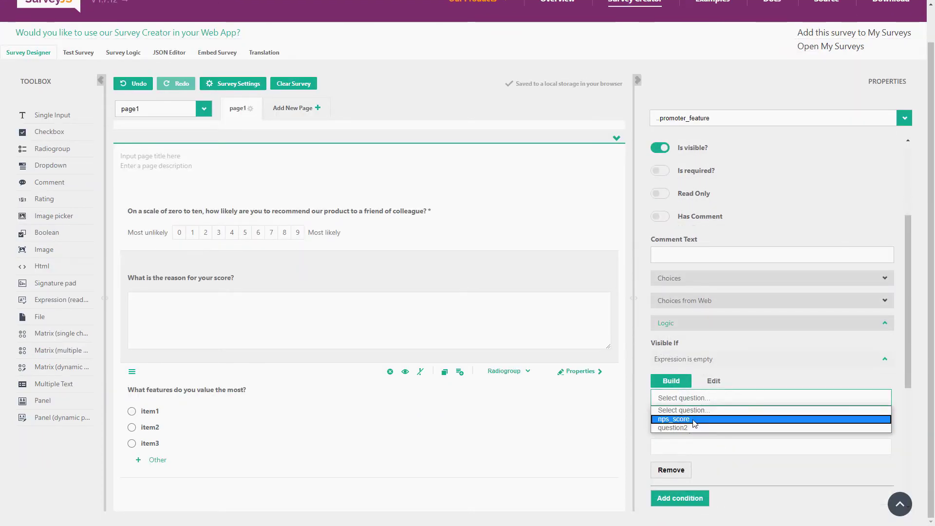
click(694, 420)
click(702, 416)
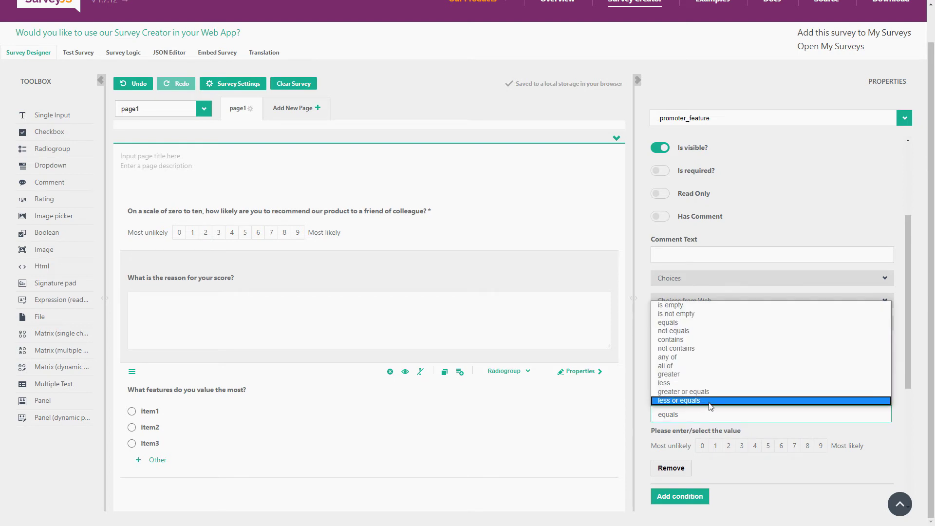
click(683, 391)
click(820, 446)
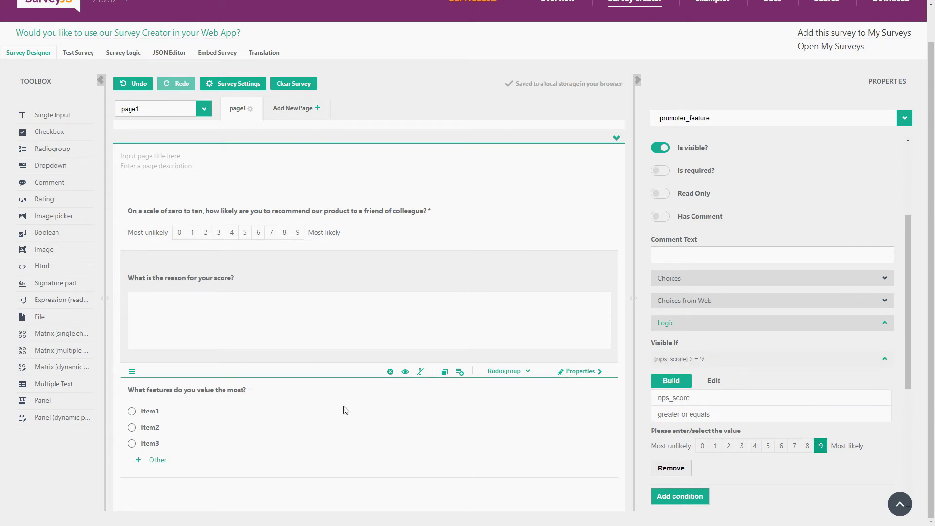
Rename the three promoter_feature choices to Stability, User Interface and Complete Functionality.
click(148, 411)
text(Stability)
key(Return)
click(150, 427)
text(User Interface)
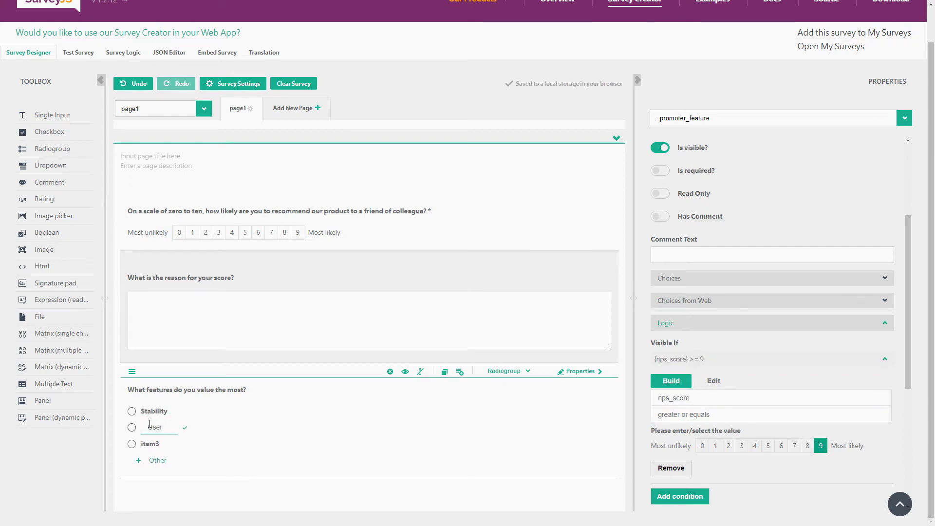
click(152, 441)
text(Complete Function)
text(ality)
key(Return)
Set the promoter_feature column count to 2 and add a fourth choice named Performance.
scroll(701, 439, down, 10)
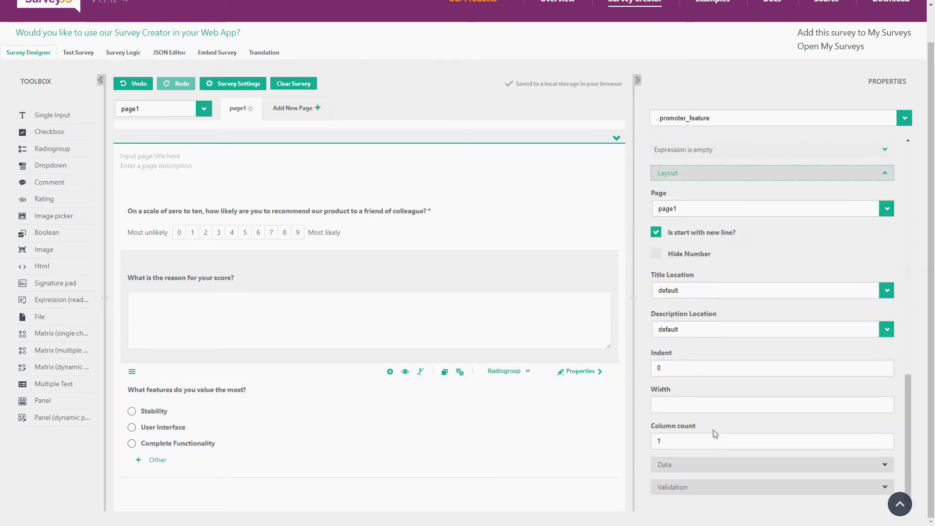
click(883, 439)
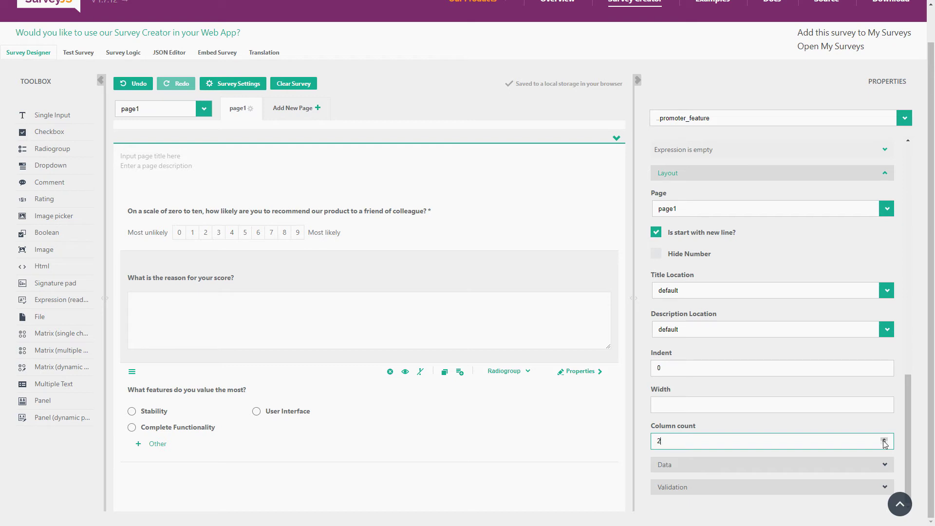
click(139, 444)
click(271, 427)
text(Performance)
click(322, 427)
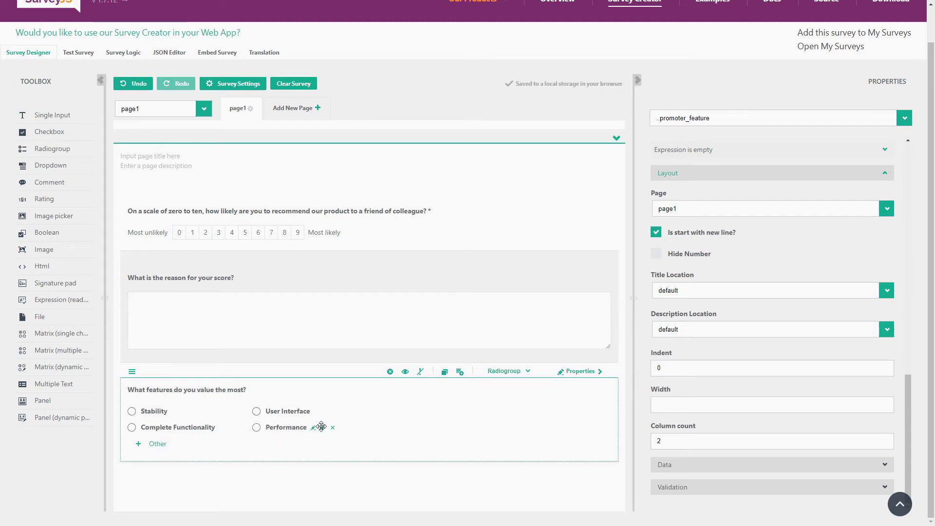
Move the Performance choice to the front of the list and delete the Complete Functionality choice.
drag(321, 428, 142, 411)
mouse_move(324, 428)
click(336, 428)
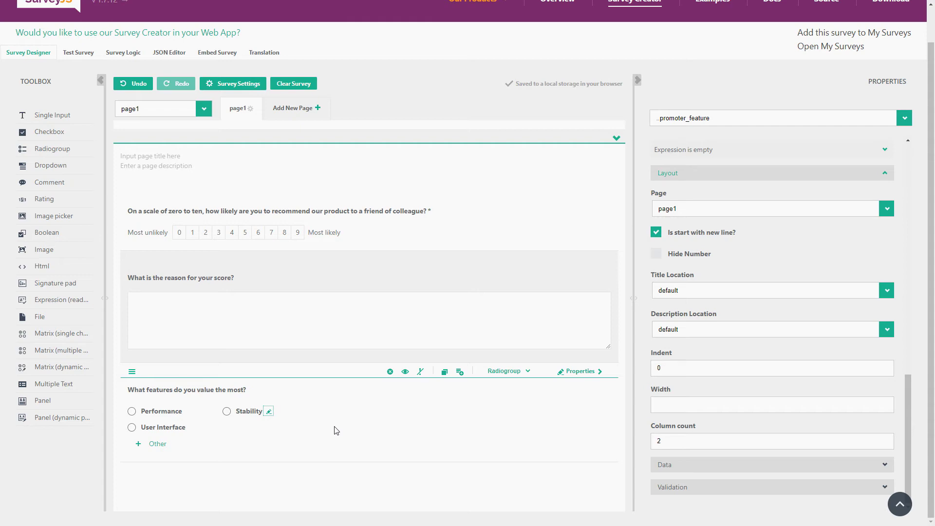
Enable the other item for promoter_feature with the text "Other (please, specify)" and make the question required.
scroll(784, 354, up, 5)
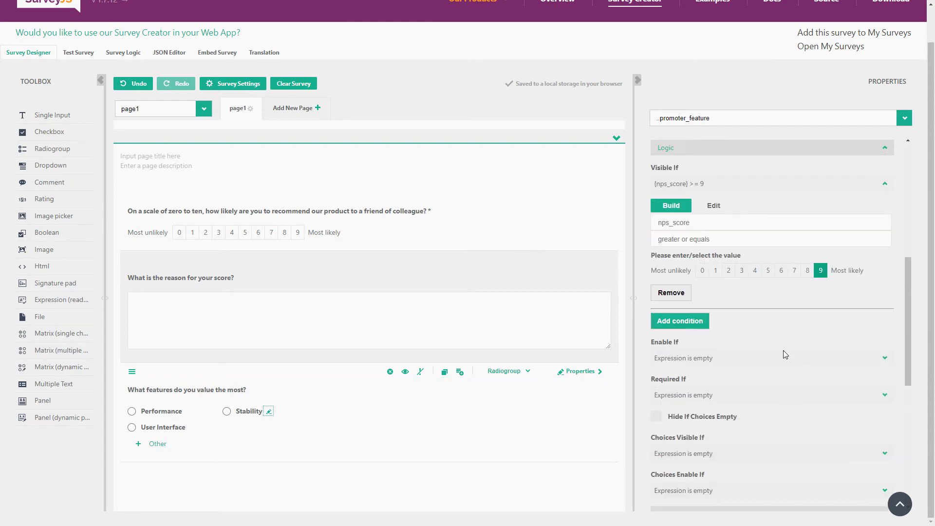
scroll(784, 355, up, 5)
click(748, 254)
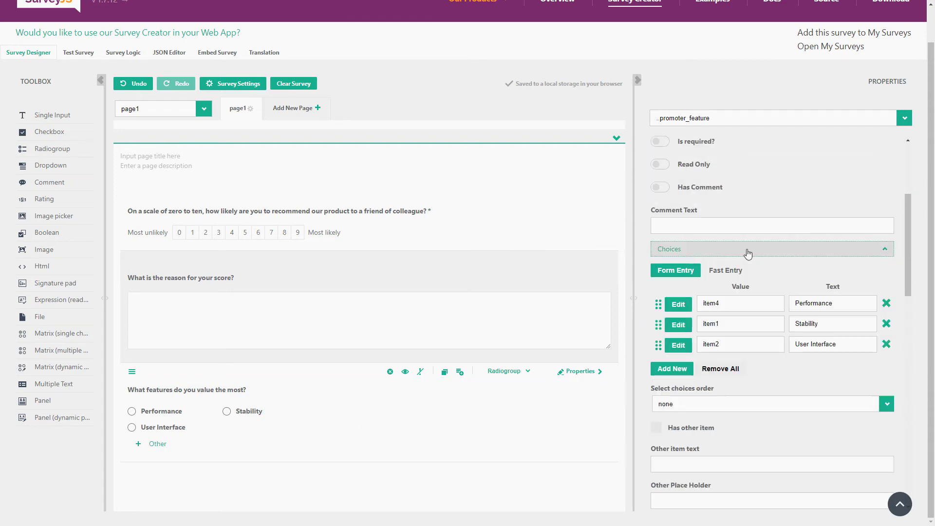
click(656, 428)
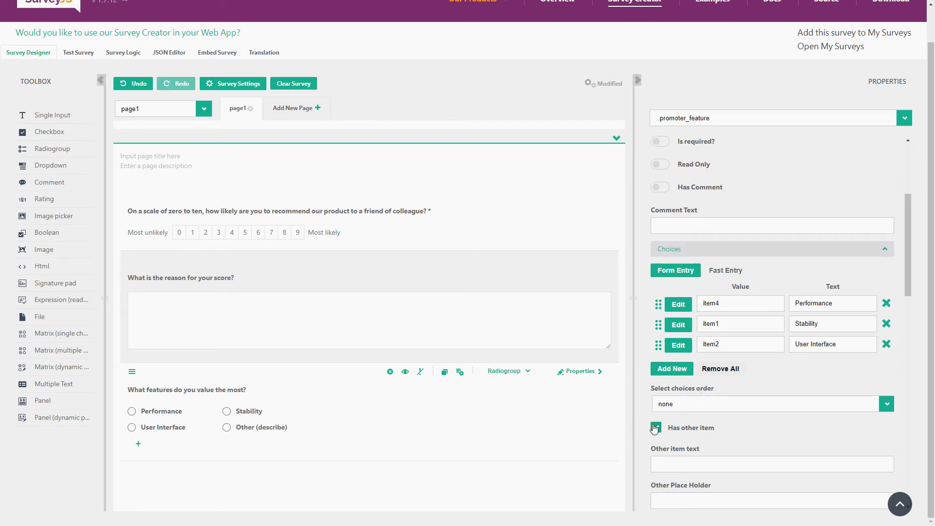
scroll(716, 390, down, 2)
scroll(716, 389, down, 1)
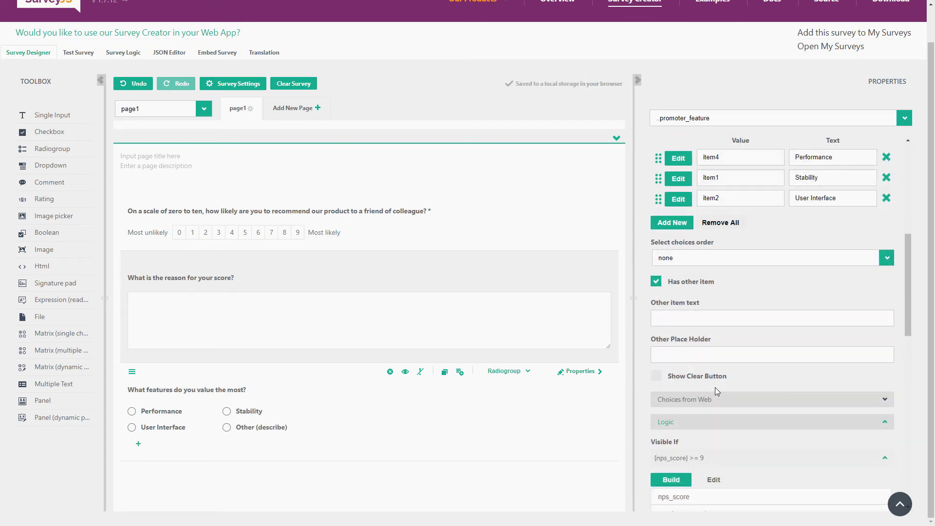
click(727, 314)
text(O)
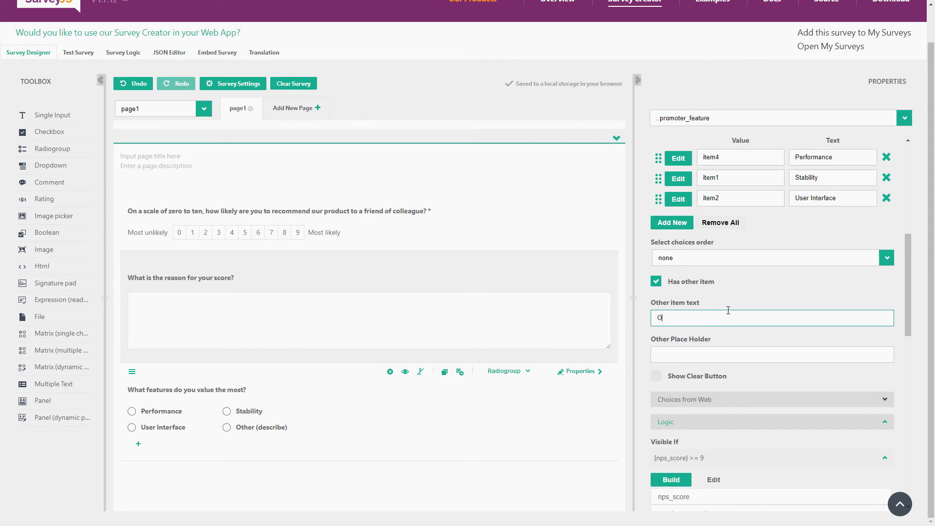
text(ther (please, specify))
key(Return)
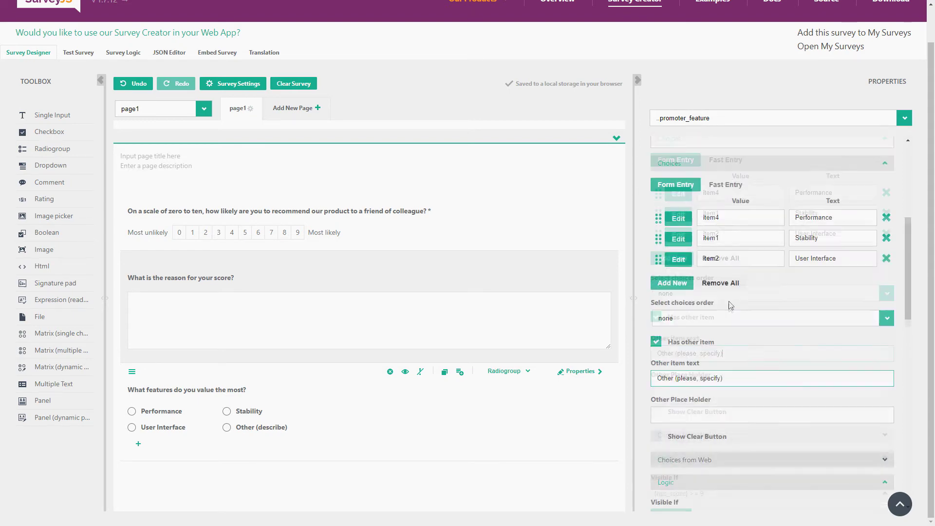
click(659, 326)
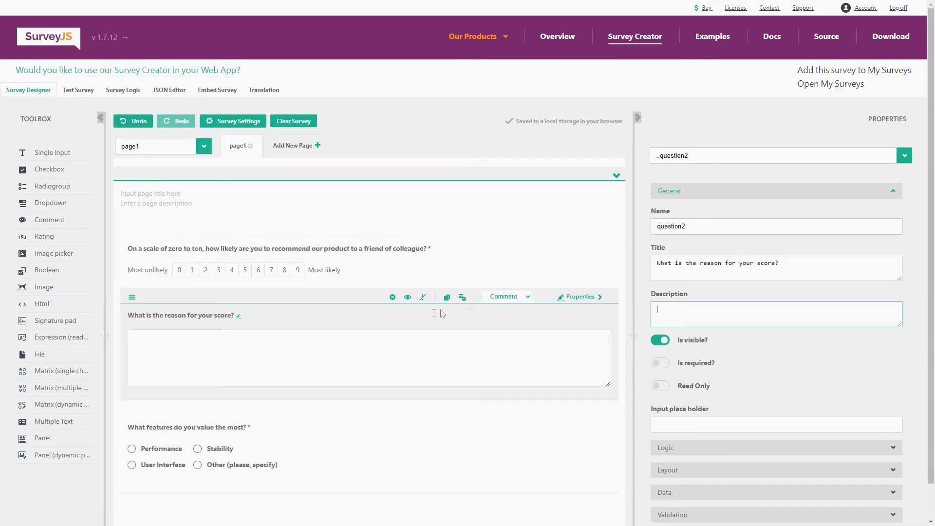
Rename the score reason comment question to passive_experience and set its title to "How can we improve your experience?".
double_click(707, 226)
text(pass)
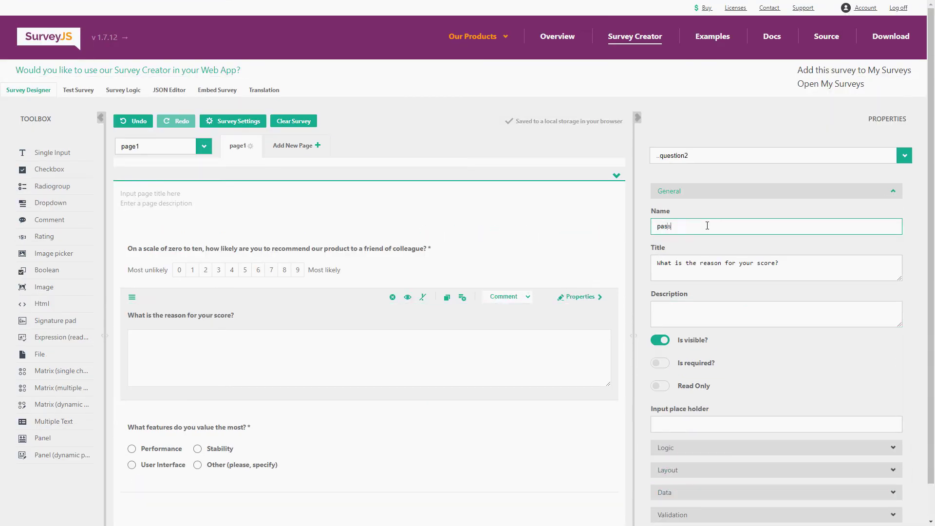
text(ive_experience)
scroll(707, 226, down, 1)
triple_click(799, 260)
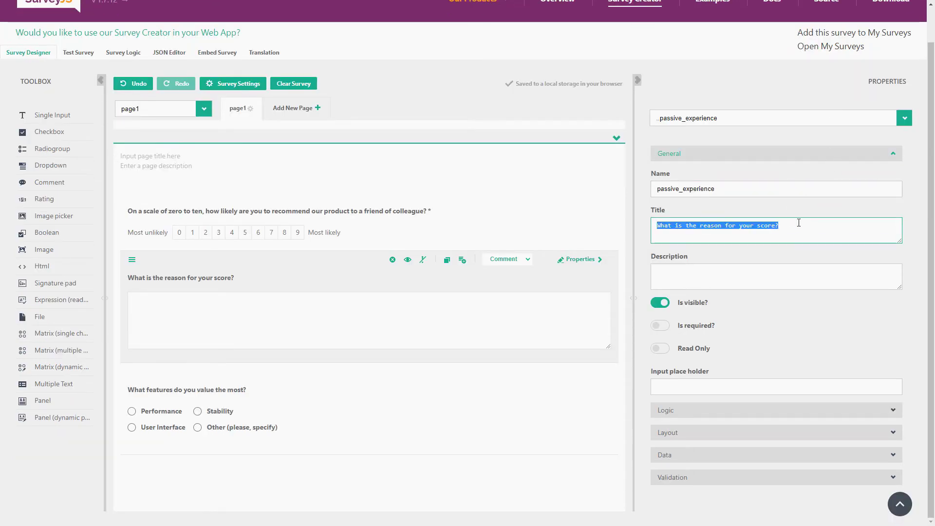
text(How can we improve )
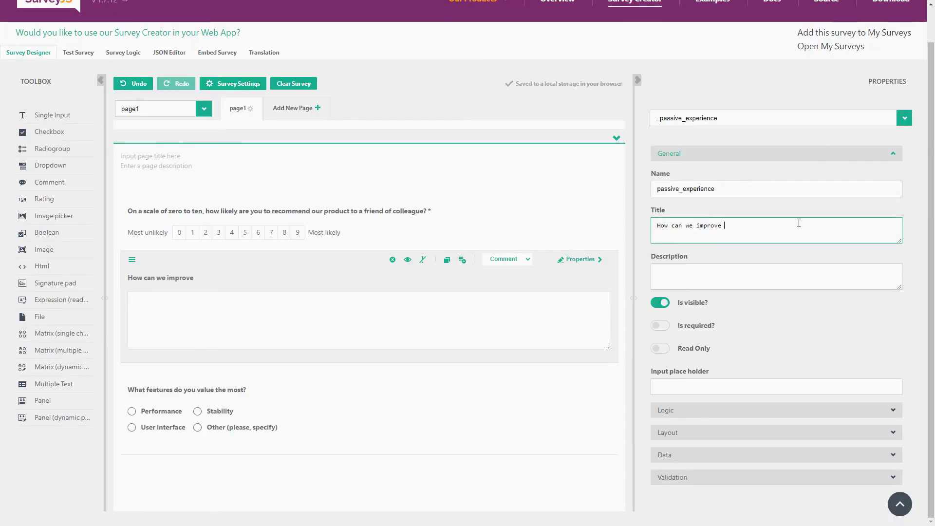
text(your experience?)
Change the visibility condition of passive_experience to nps_score greater than 6.
click(736, 411)
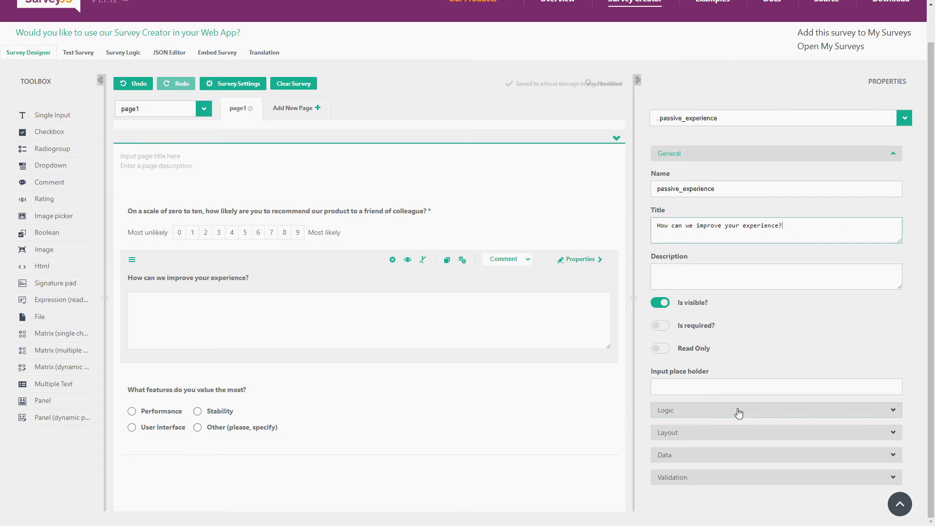
click(727, 447)
scroll(726, 449, down, 1)
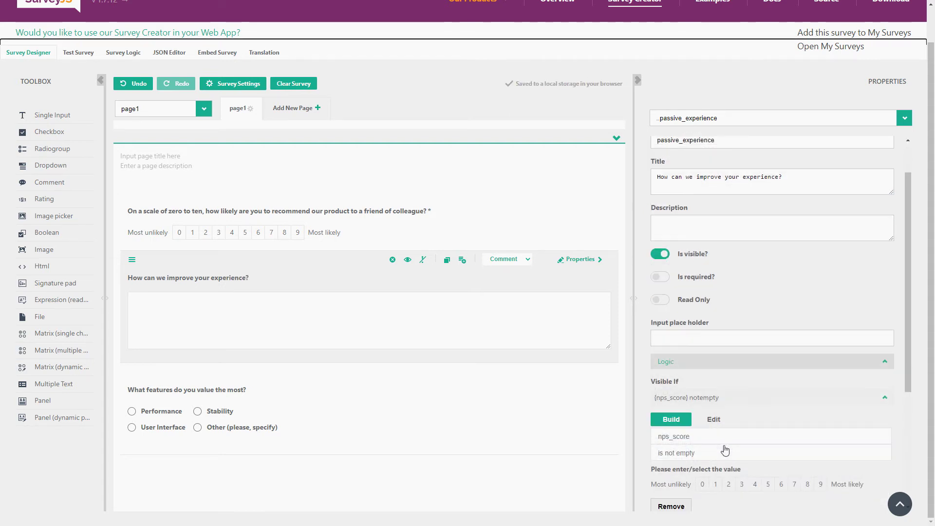
click(731, 452)
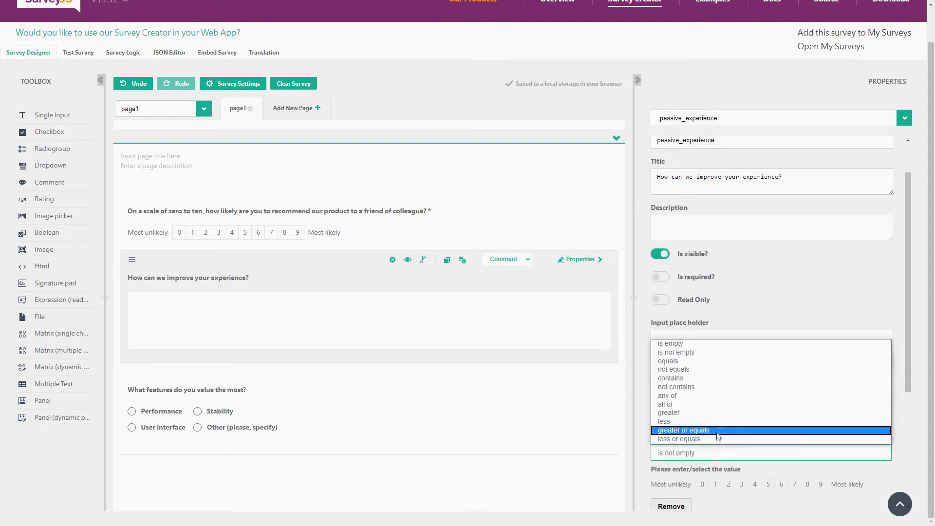
click(701, 413)
click(781, 484)
Add a second And condition to passive_experience requiring nps_score less than 9, and show the combined expression as text.
scroll(753, 422, down, 2)
scroll(681, 422, down, 2)
click(682, 357)
click(685, 377)
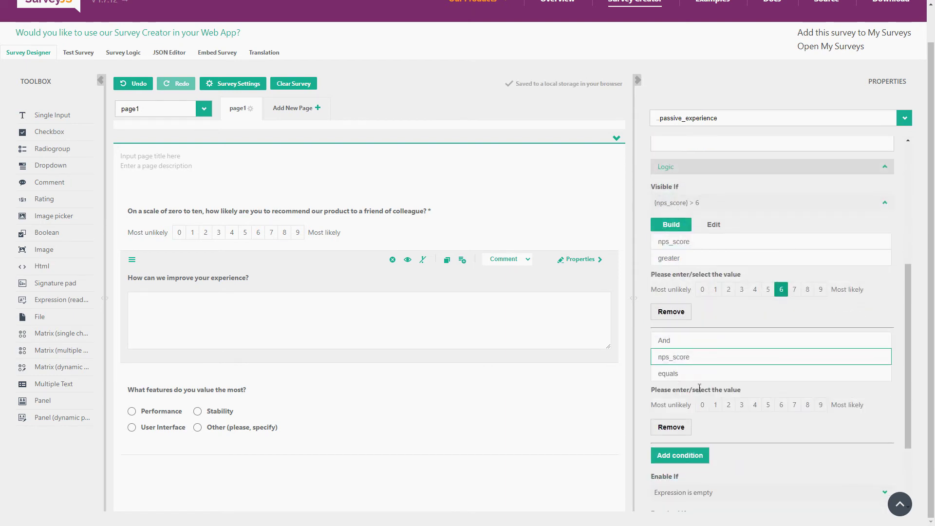
click(696, 374)
click(674, 464)
click(821, 404)
click(707, 226)
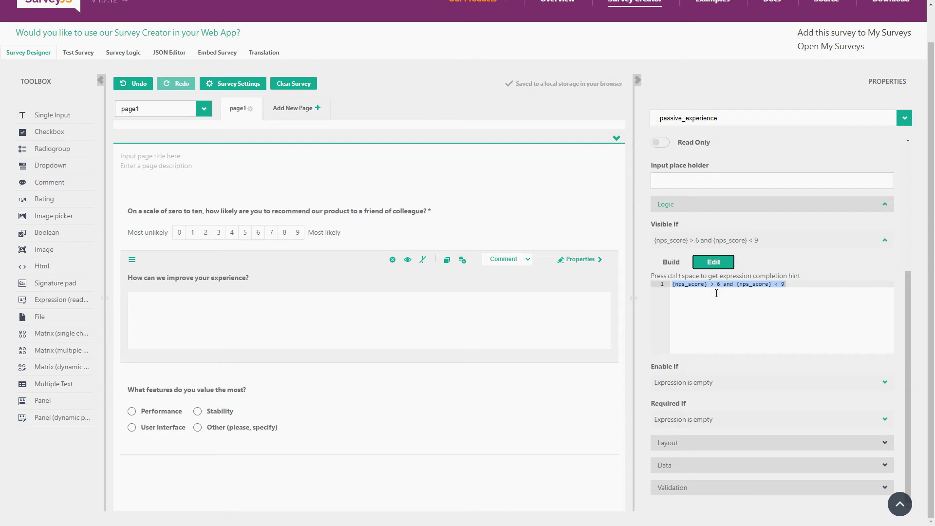
Add a Comment question below the features question and name it disappointed_experience.
drag(48, 182, 217, 435)
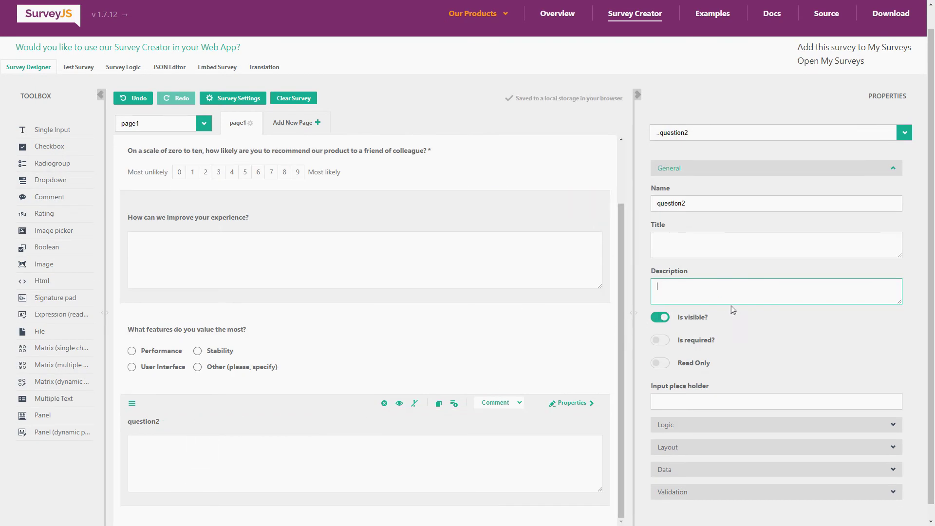
scroll(756, 302, up, 1)
double_click(707, 221)
text(disappointed_experience)
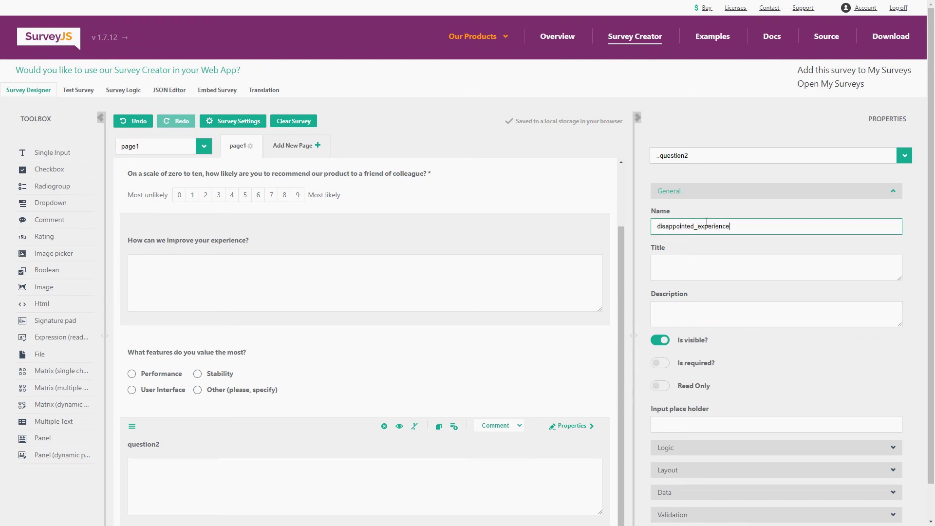
Set the title of disappointed_experience to "What we can do to improve your experience?".
click(710, 255)
text(What we can do to im)
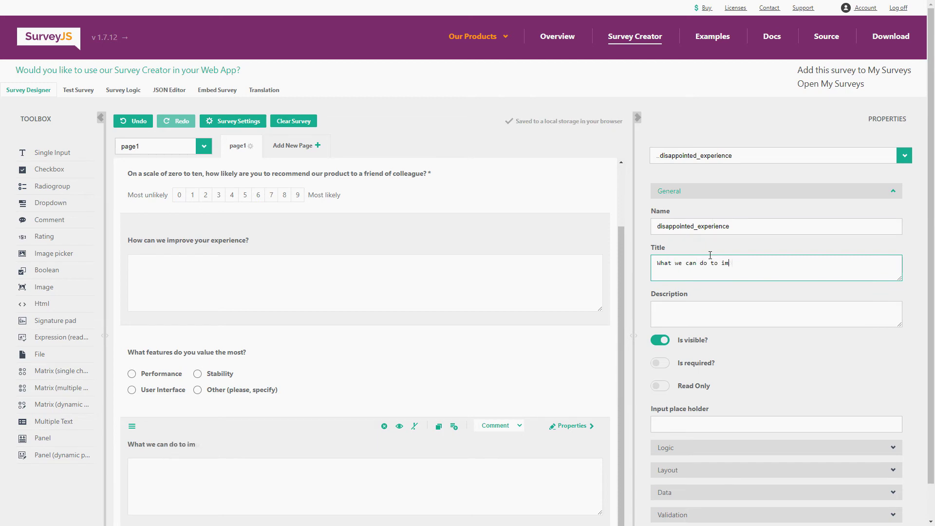
text(prove your experience?)
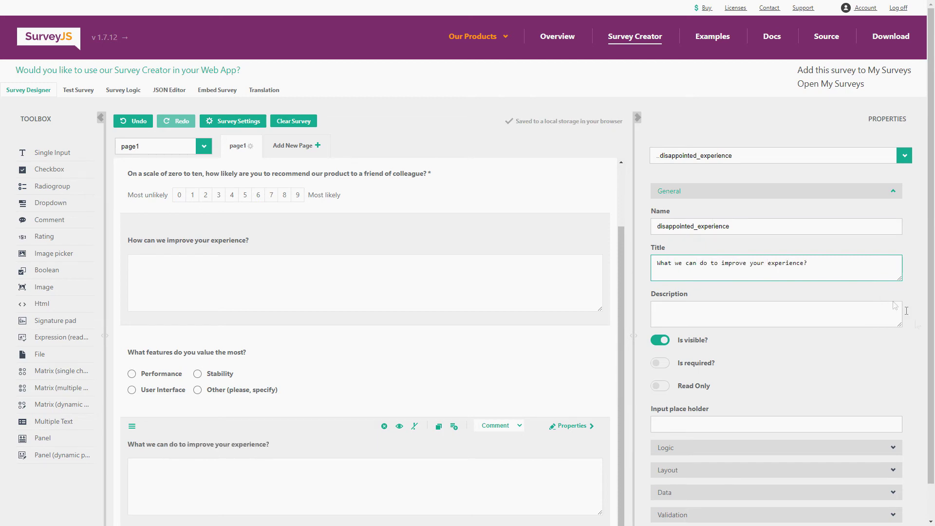
Make disappointed_experience visible only if nps_score is not empty.
scroll(828, 350, down, 1)
click(731, 410)
click(718, 485)
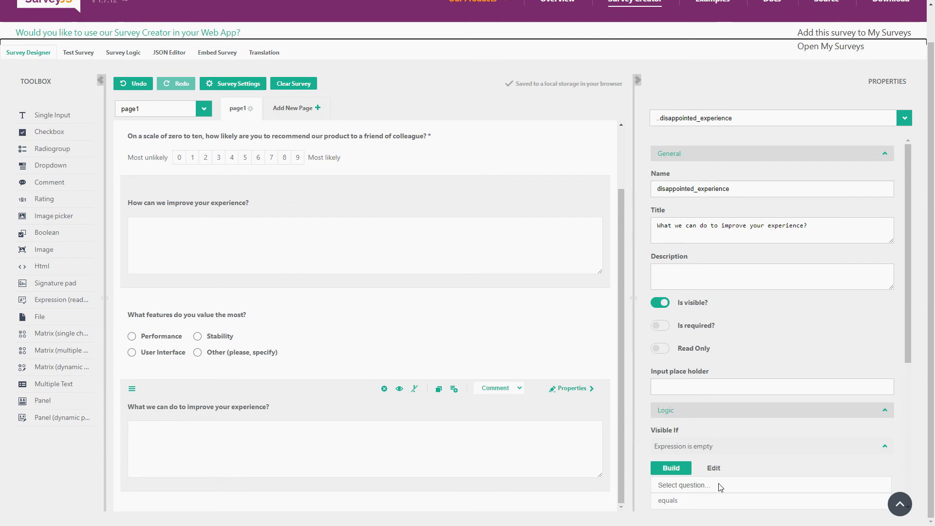
click(711, 454)
scroll(709, 444, down, 1)
click(696, 453)
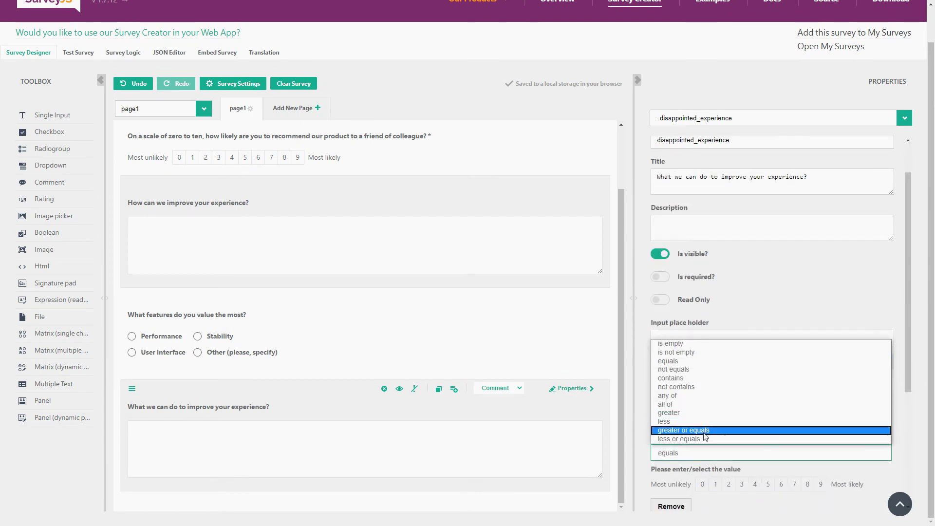
click(692, 352)
Test the survey by giving a score of 9, choosing the Performance feature and completing it.
click(78, 52)
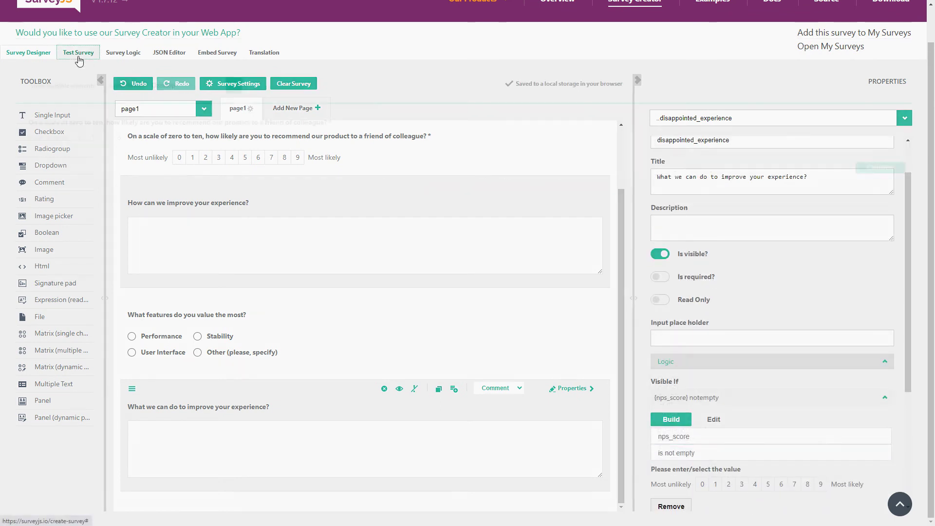
click(198, 140)
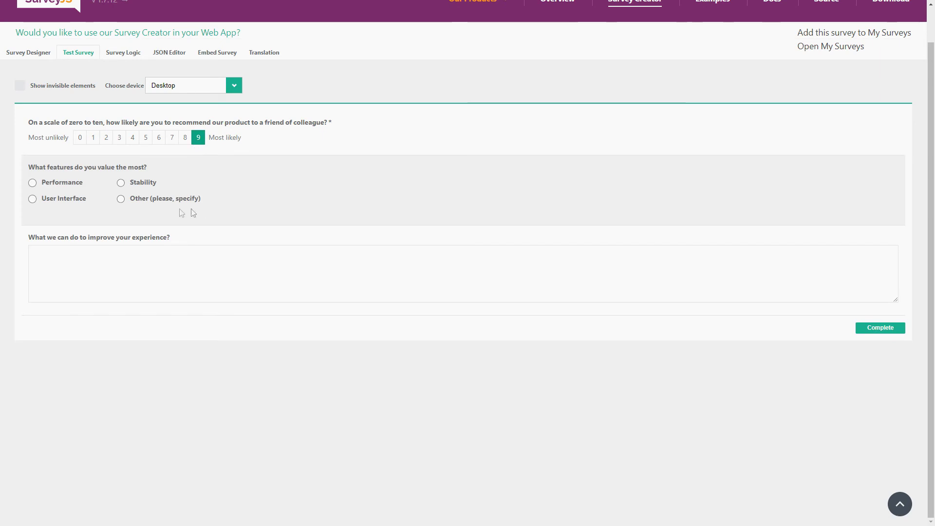
click(51, 183)
click(874, 328)
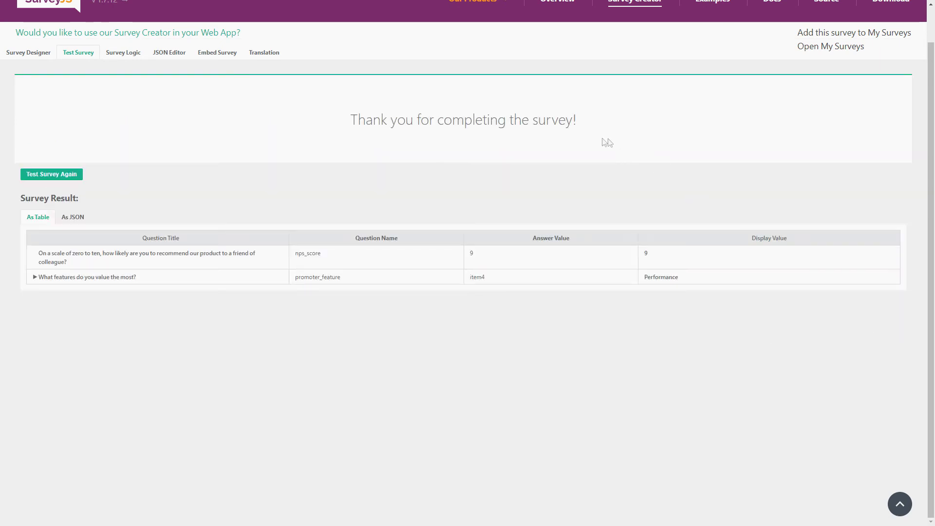
Examine the promoter_feature result details and the results as JSON, and return to the survey designer.
click(34, 277)
click(73, 216)
click(45, 55)
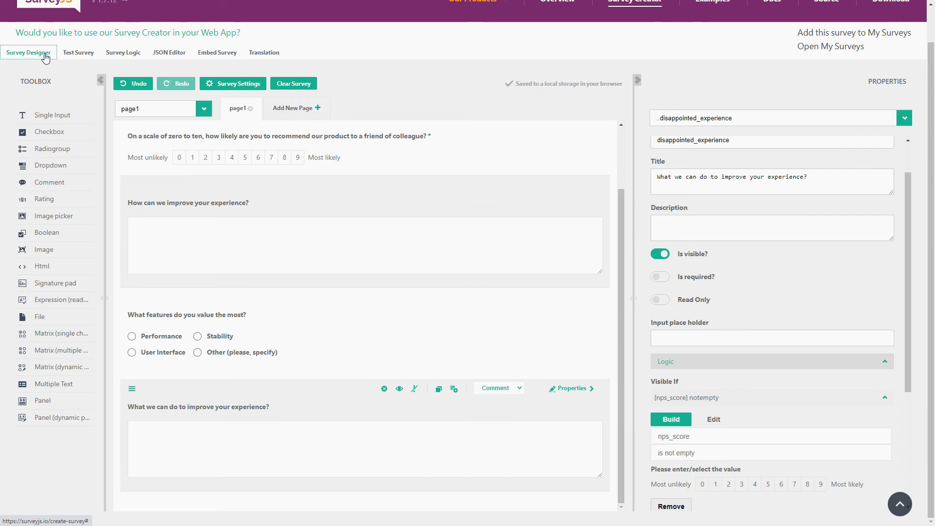
Convert the promoter_feature question from a radiogroup to a checkbox question.
mouse_move(388, 312)
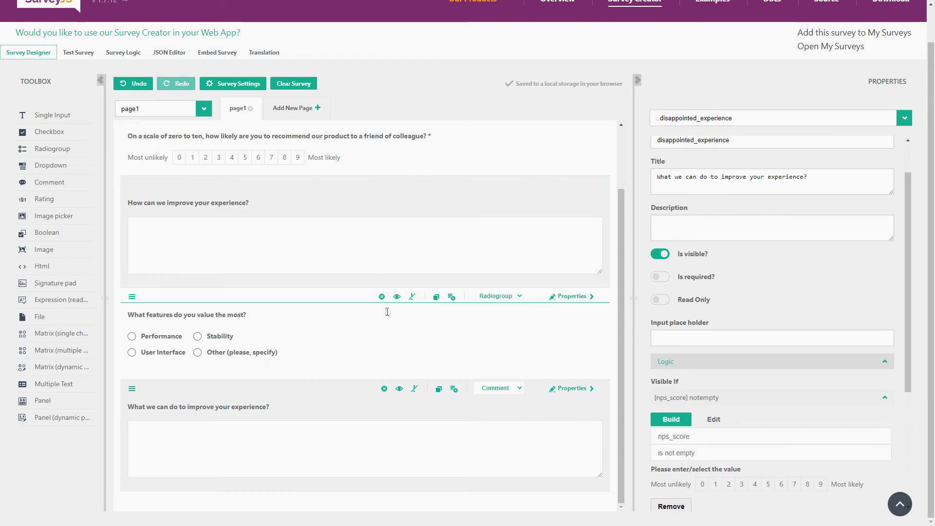
click(393, 339)
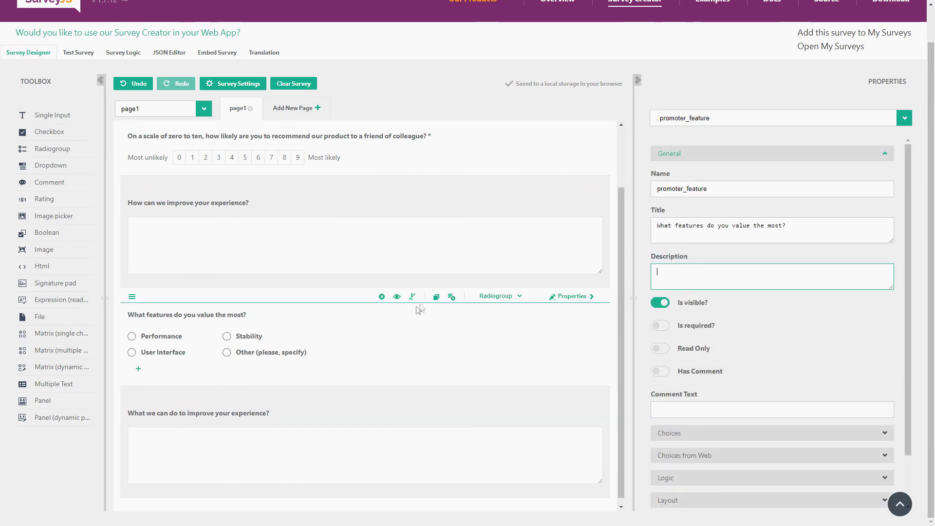
click(501, 297)
click(502, 313)
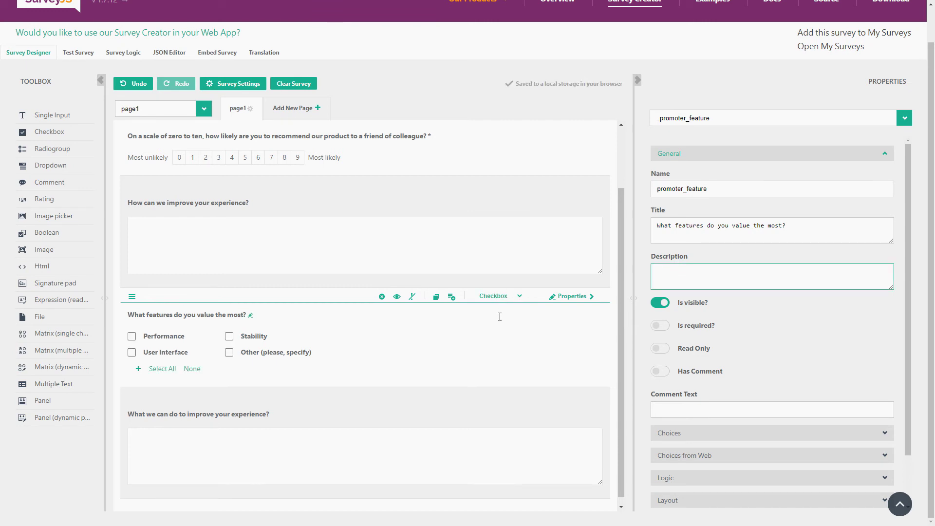
Add an answer count validator to promoter_feature with a maximum count of 2.
scroll(701, 370, down, 1)
click(723, 486)
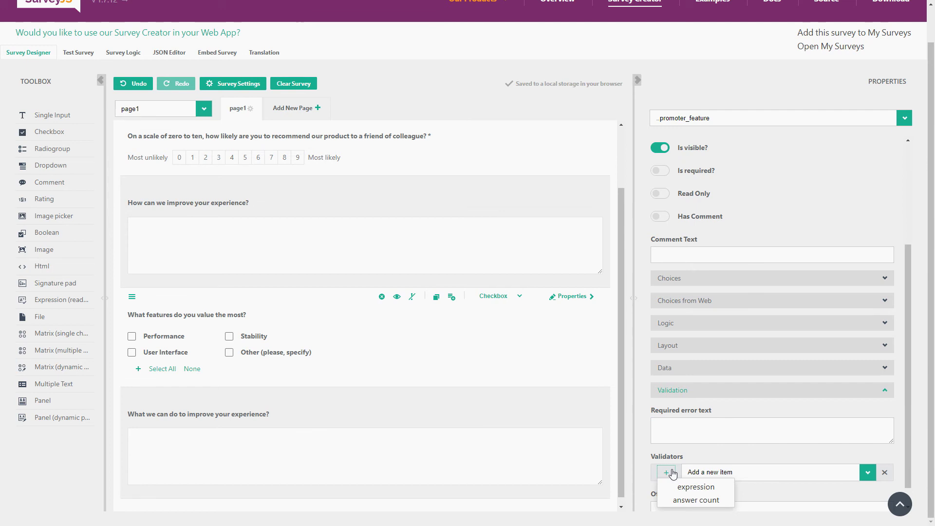
click(701, 500)
scroll(718, 485, down, 1)
scroll(718, 481, down, 1)
click(696, 483)
text(2)
Set the answer count validator's error text to "Please select up to two features.".
click(676, 413)
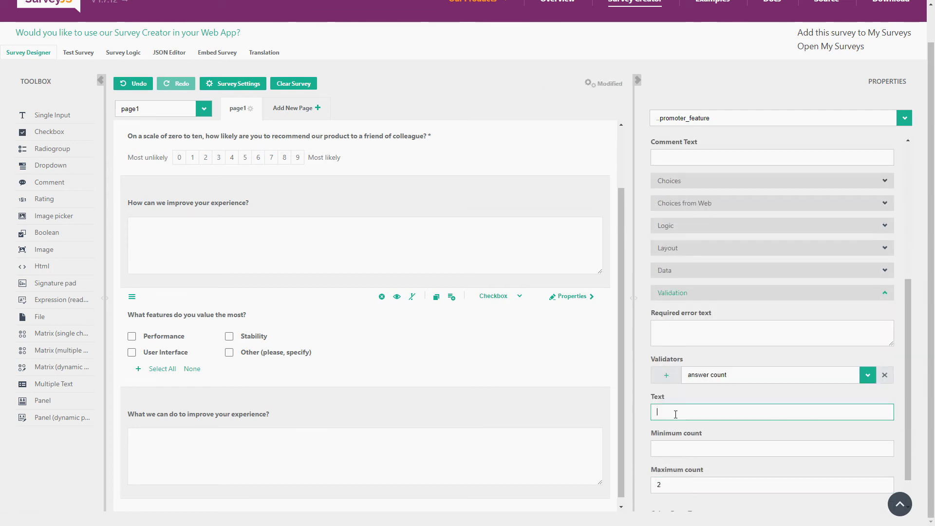
text(Please select up)
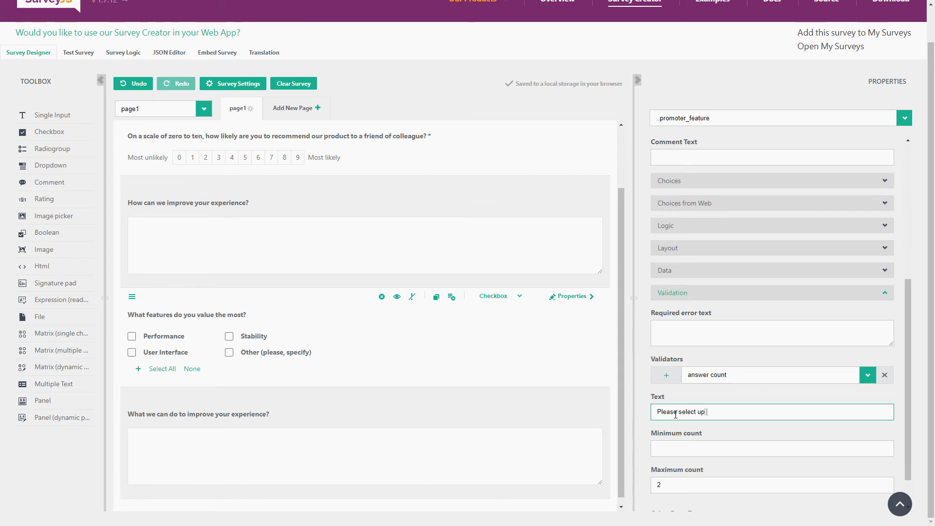
text( to two features)
Test the survey with score 9 and Performance, Stability and User Interface checked, try to complete it, and uncheck User Interface.
click(63, 52)
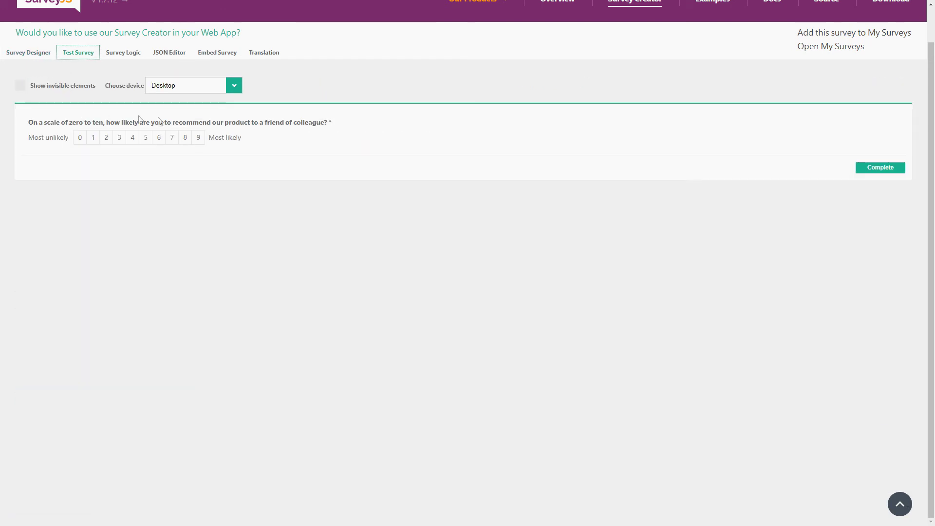
click(198, 138)
click(32, 183)
click(120, 183)
click(32, 198)
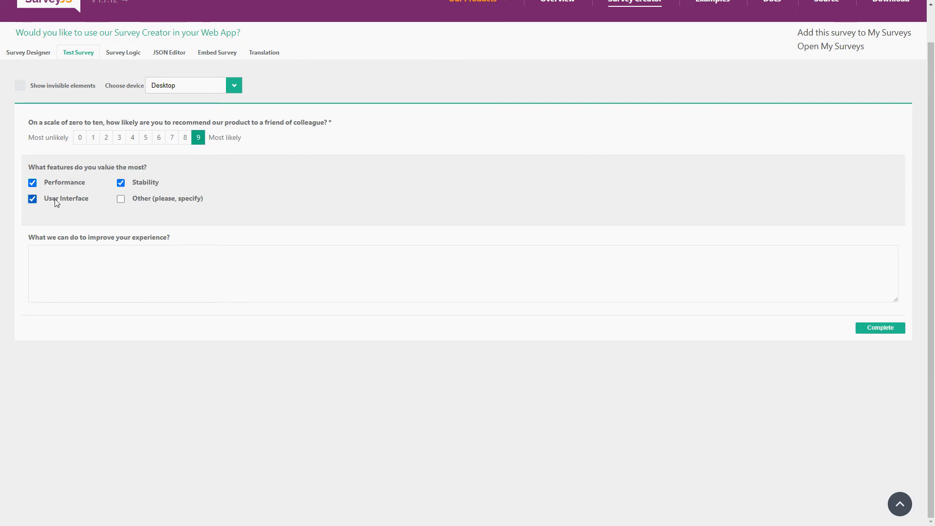
click(884, 330)
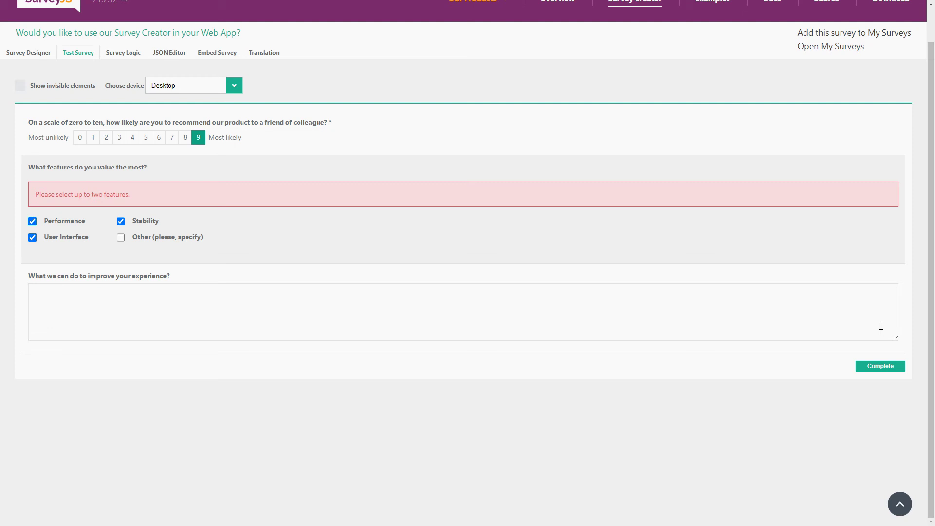
click(66, 237)
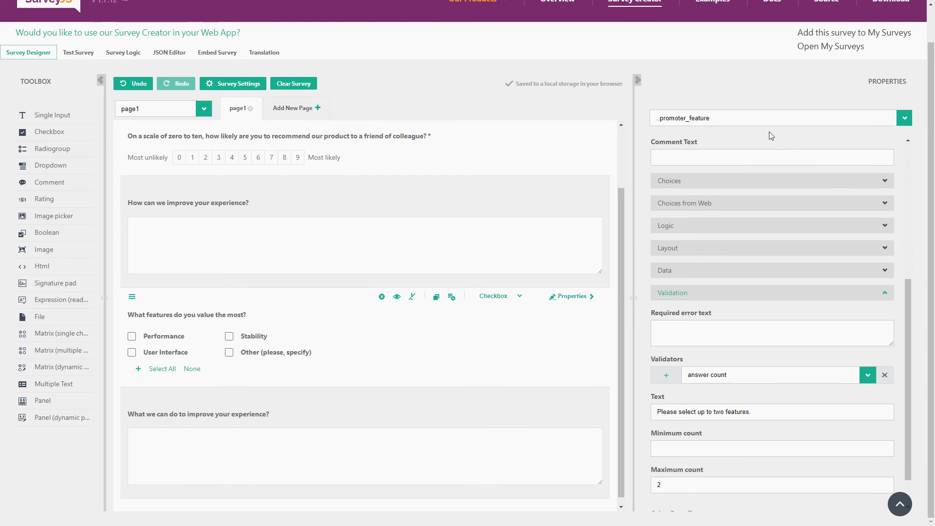
Set the survey's completed HTML to "<h3>Thank you for your feedback.</h3> <h5>Your feedback will help us improve our product!</h5>".
click(752, 119)
click(749, 128)
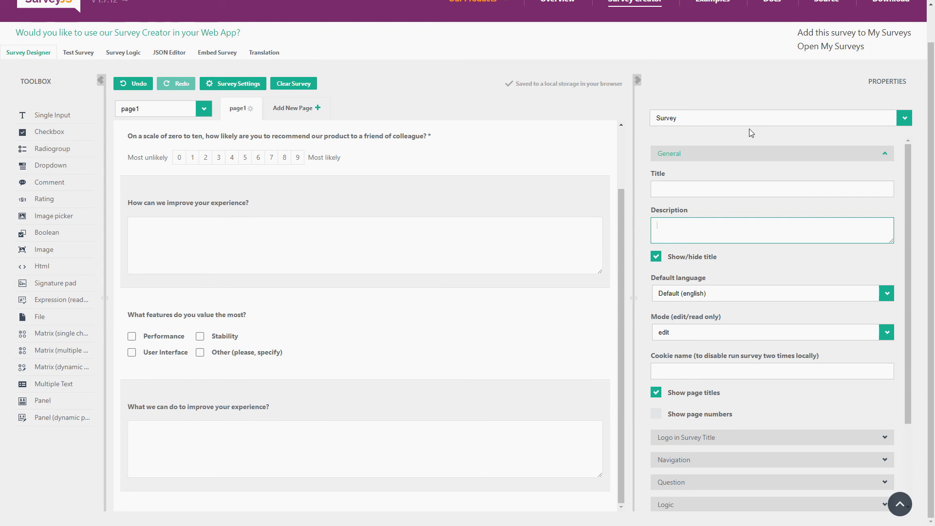
scroll(712, 309, down, 2)
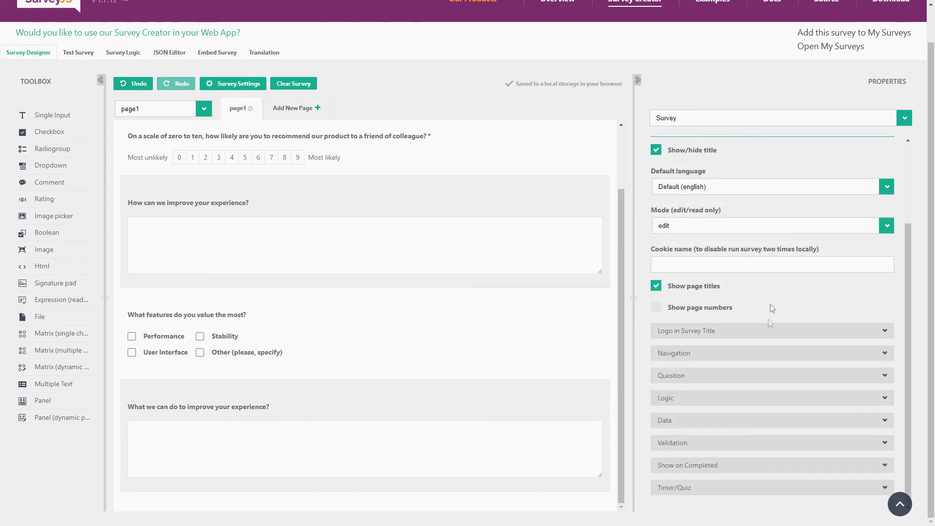
click(729, 468)
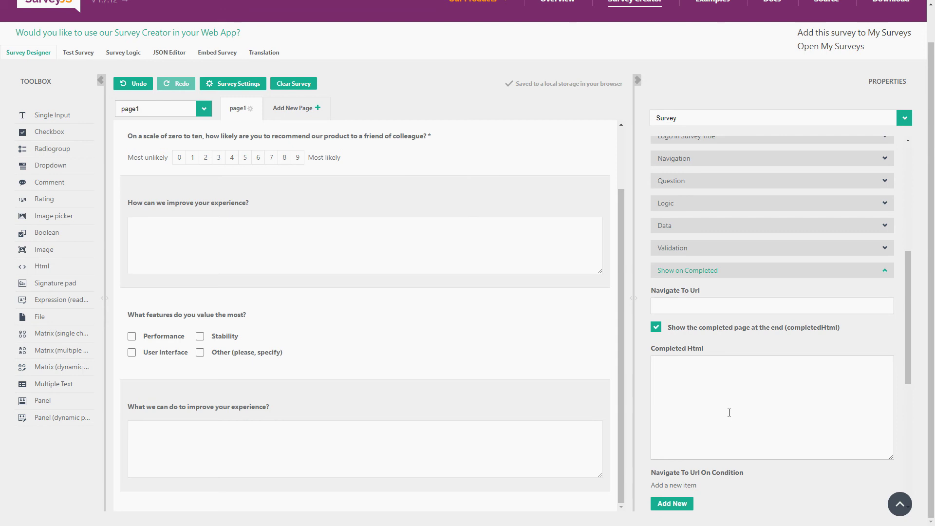
scroll(730, 410, down, 3)
click(782, 249)
text(<h3>Thank you for your feedback.</h3> <h5>Your feedback will help us improve our product!</h5>)
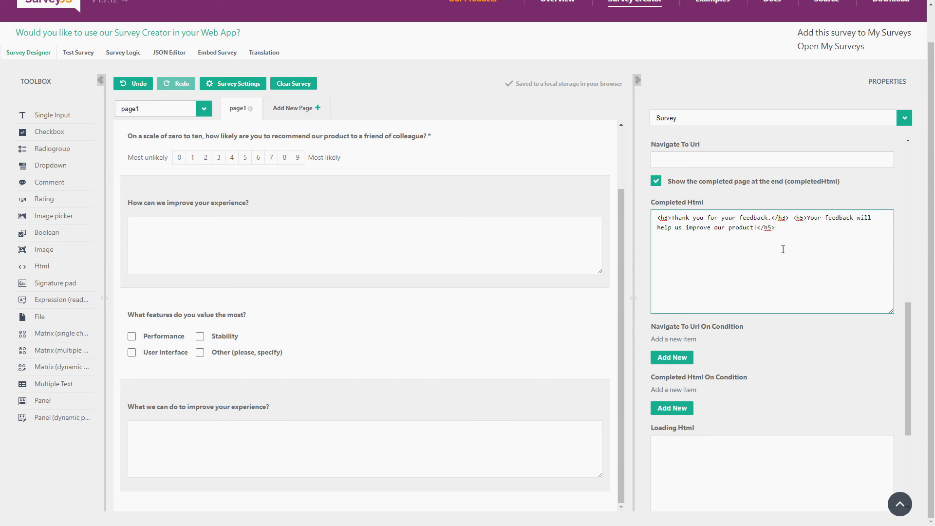
Add a conditional completed HTML entry to the survey with the expression nps_score greater than 8.
click(675, 412)
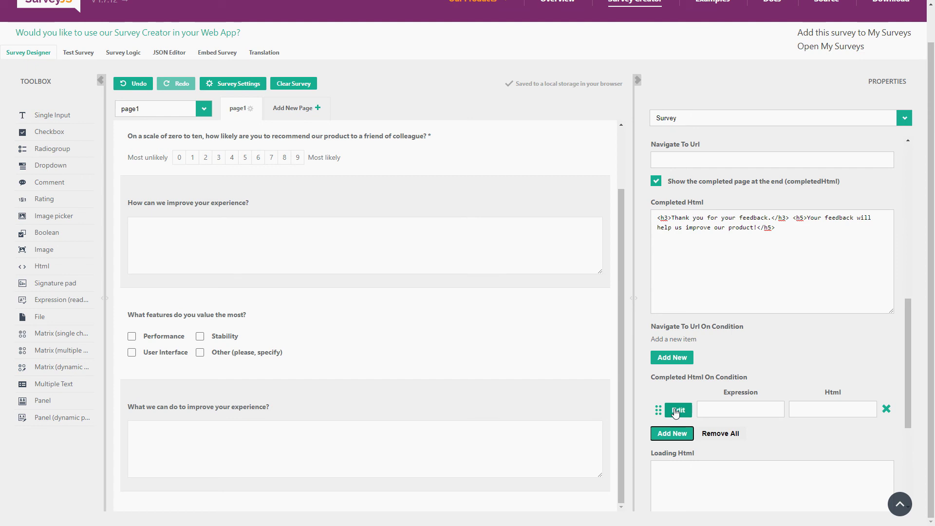
click(677, 411)
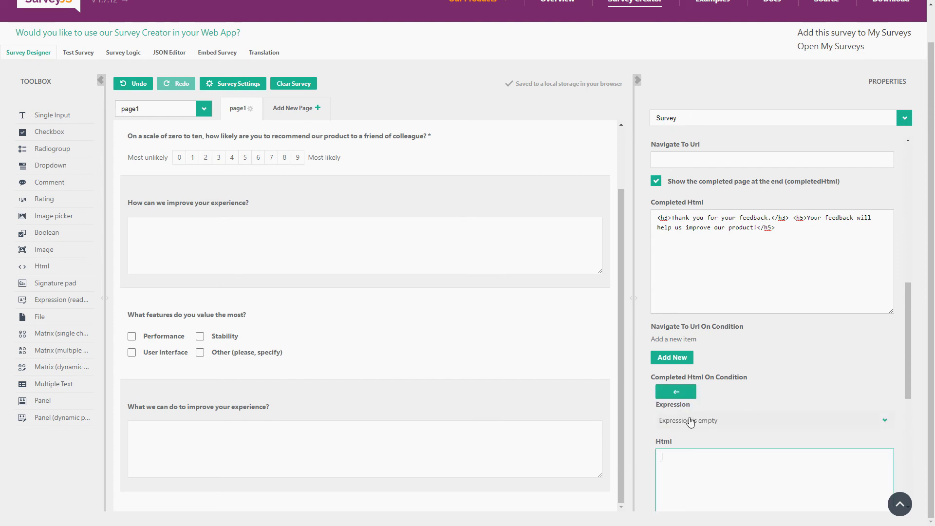
click(691, 422)
click(700, 363)
click(697, 393)
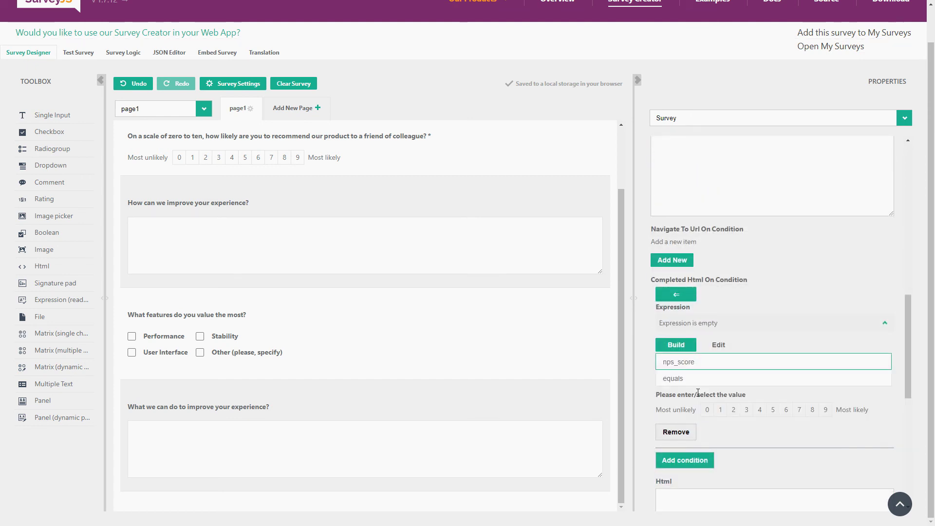
click(694, 384)
click(693, 460)
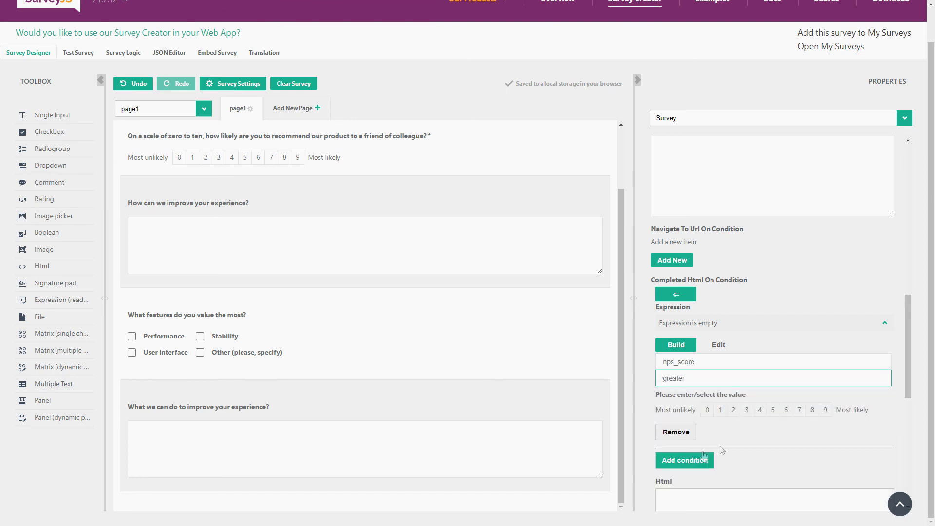
click(812, 410)
Enter the condition's HTML "<h3>Thank you for your feedback.</h3> <h5>We glad that you like our product. Your feedback and suggestions will help us make our product even better!</h5>".
scroll(813, 411, down, 2)
click(795, 419)
text(<h3>Thank you for your feedback.</h3> <h5>We glad that you like our product. Your feedback and suggestions will help us make our product even better!</h5>)
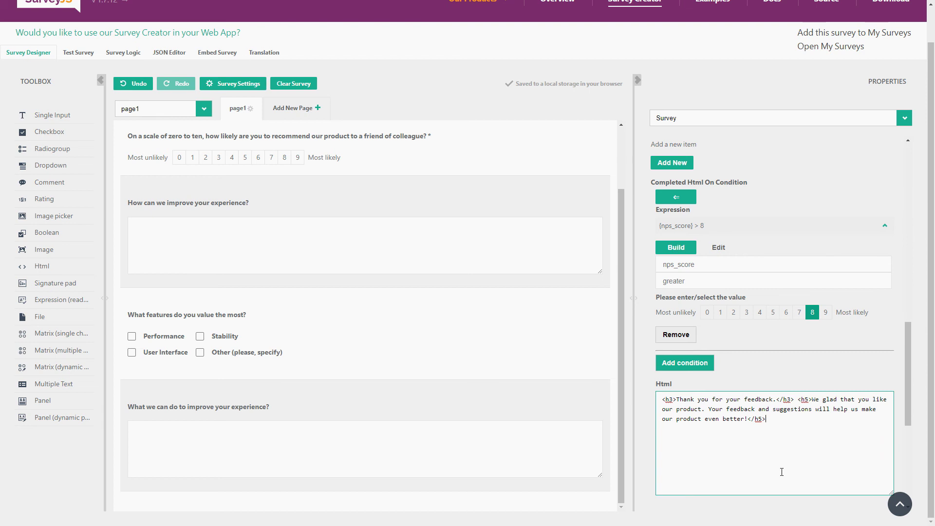
click(678, 197)
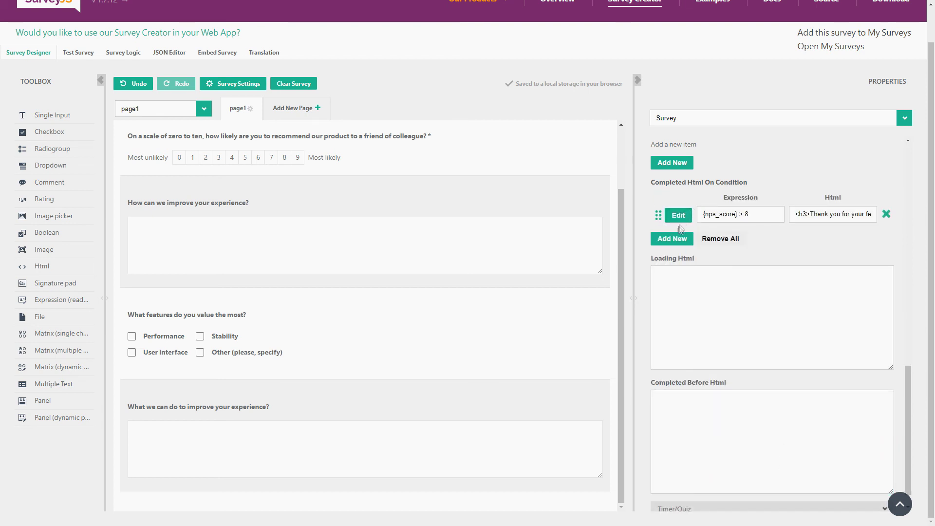
Add a second conditional completed HTML entry with the expression nps_score less than 6.
click(676, 238)
click(681, 237)
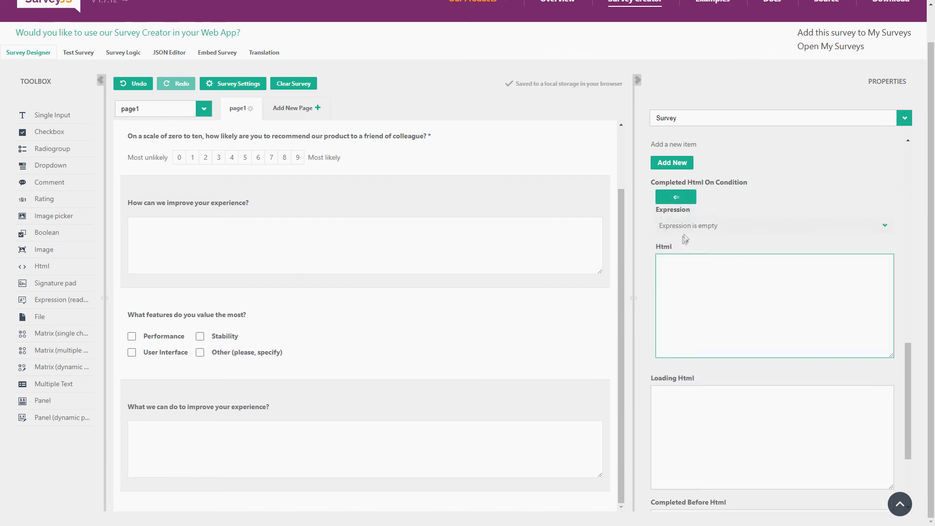
click(683, 233)
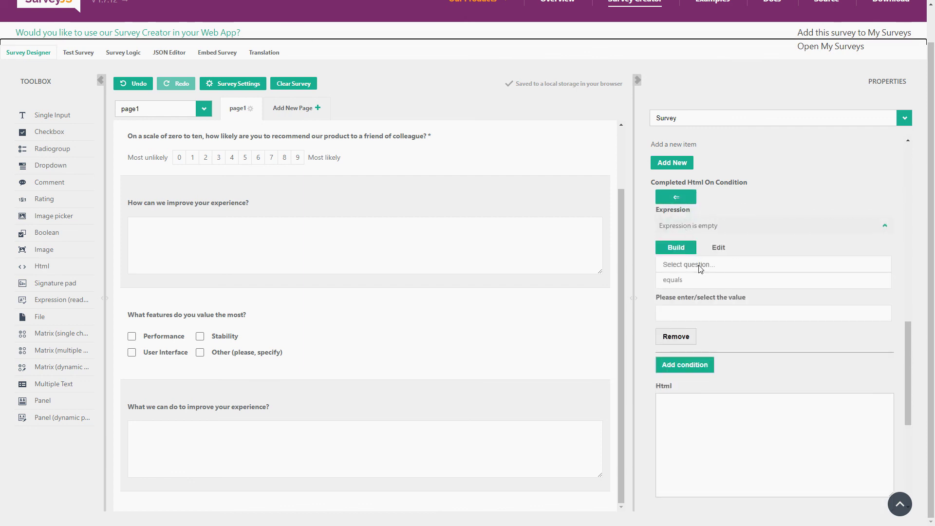
click(700, 267)
click(701, 294)
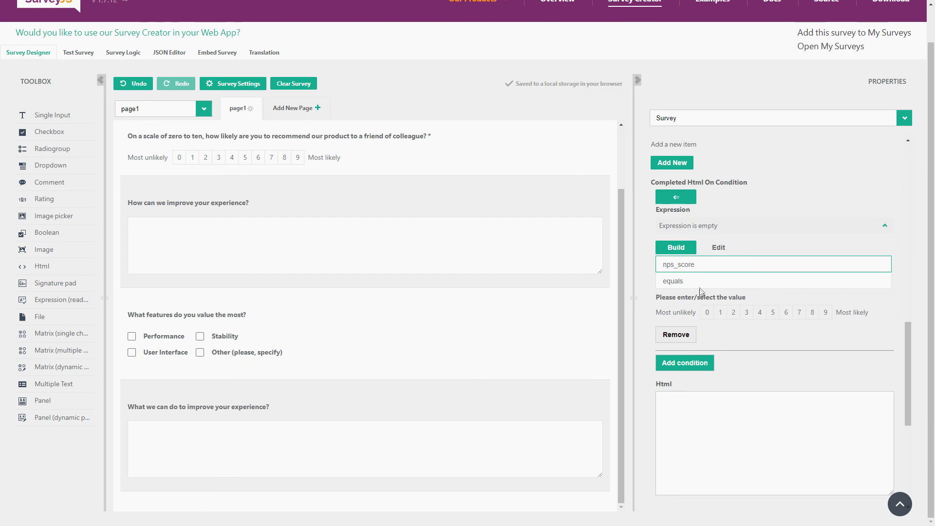
click(701, 282)
click(681, 373)
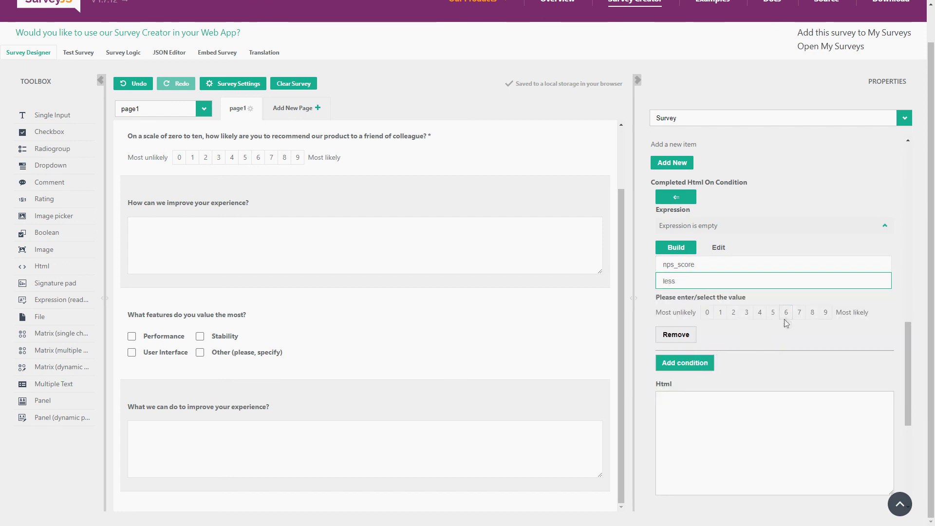
click(784, 314)
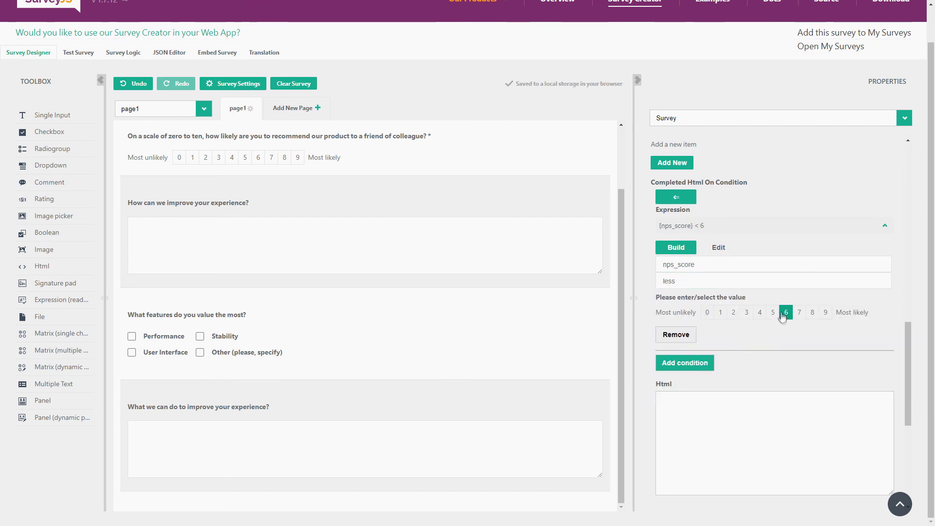
Set the second entry's HTML to an h3 "Thank you for the feedback." and an h5 message appreciating the insight and inviting further questions or comments.
scroll(782, 315, down, 1)
click(795, 406)
text(<h3>Thank you for the feedback.</h3> <h5> We sincerely appreciate your insight because it helps improve our product. If you have any more questions or comments, please feel free to contact us as we would be more than happy to assist you. Thank you for your feedback.</h5>)
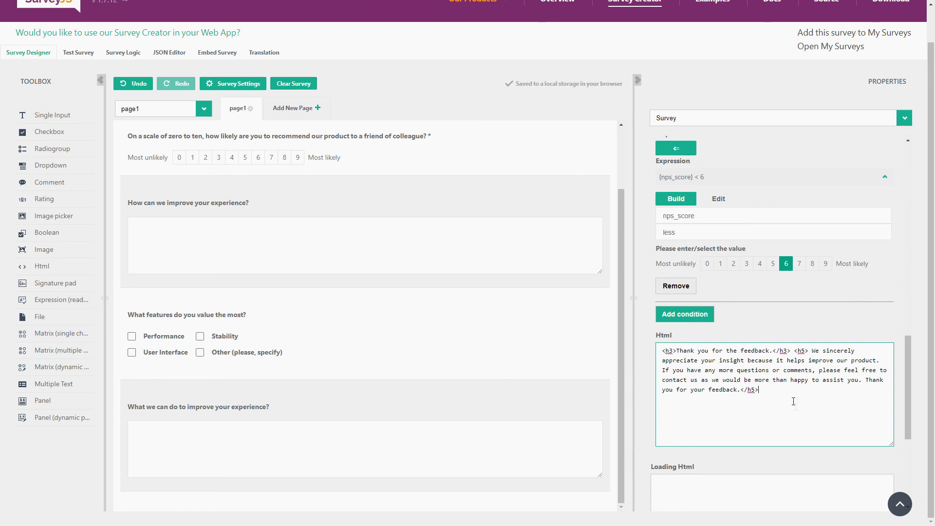
Test the survey with score 4, complete it without a comment, and check the completion message.
click(79, 52)
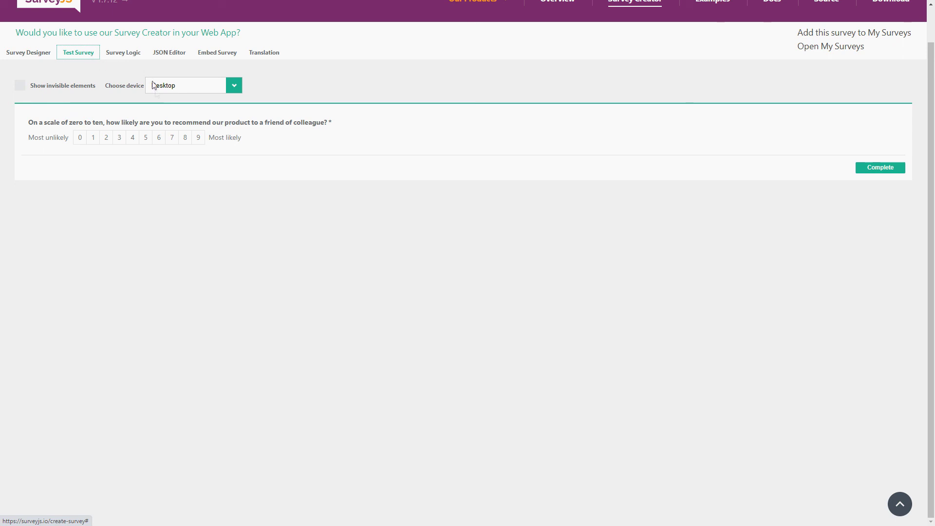
click(133, 138)
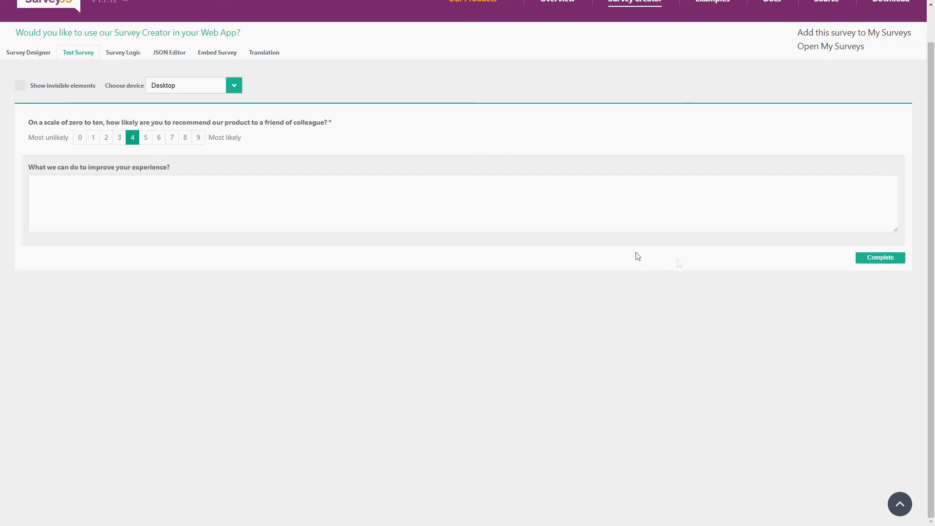
click(874, 258)
drag(634, 133, 492, 117)
click(529, 146)
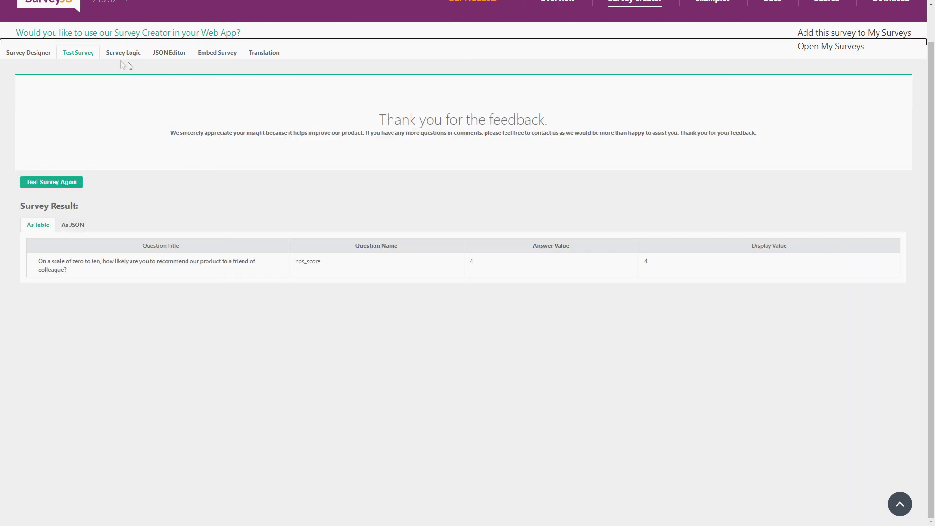
Test the survey again with score 8, complete it without comments, and check the completion message.
click(73, 183)
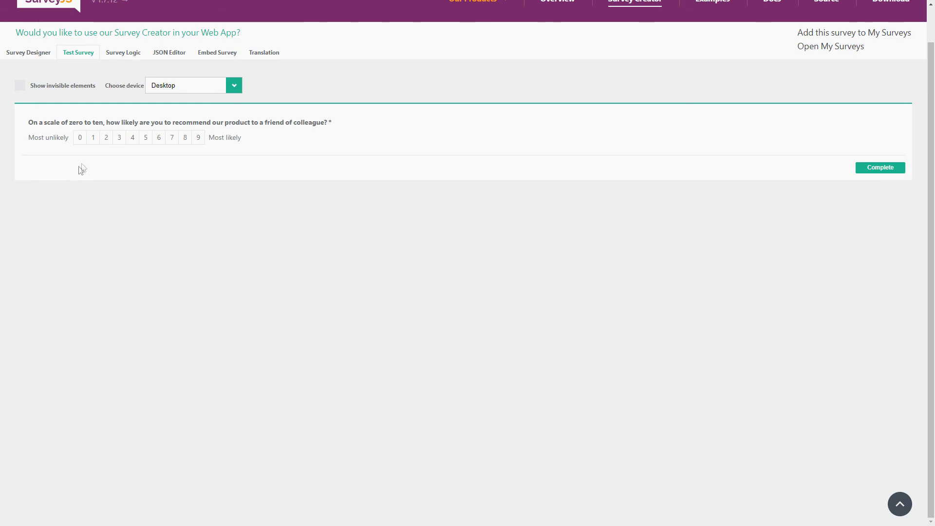
click(185, 137)
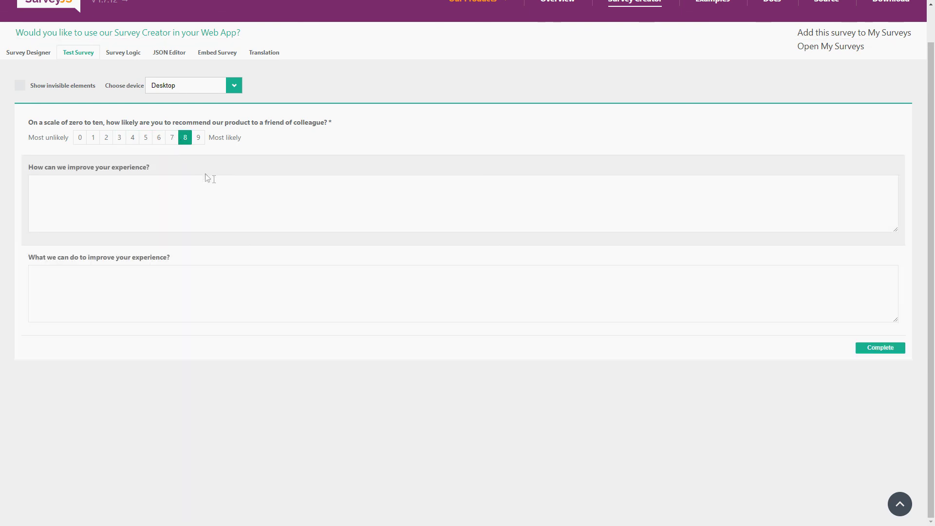
click(880, 347)
drag(529, 119, 490, 151)
click(511, 156)
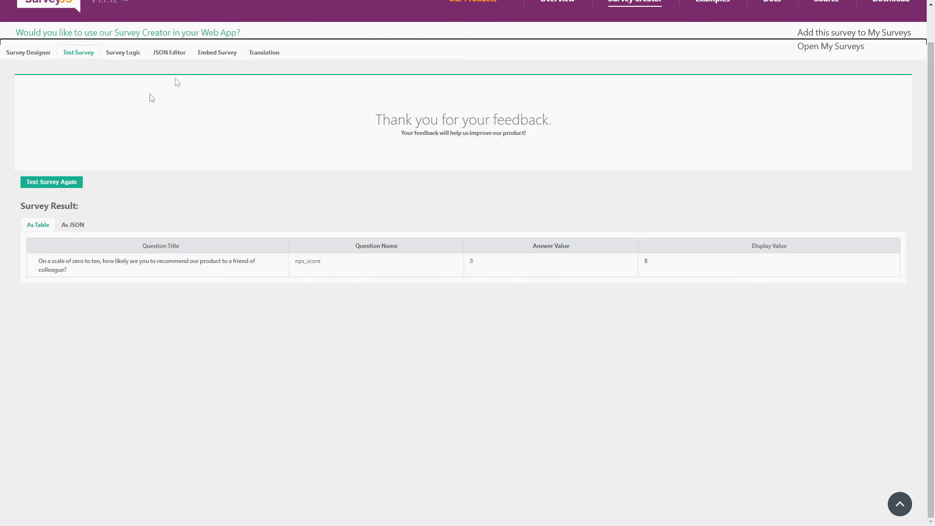
Test the survey again with score 9 and Performance and User Interface checked, complete it, and check the completion message.
click(73, 183)
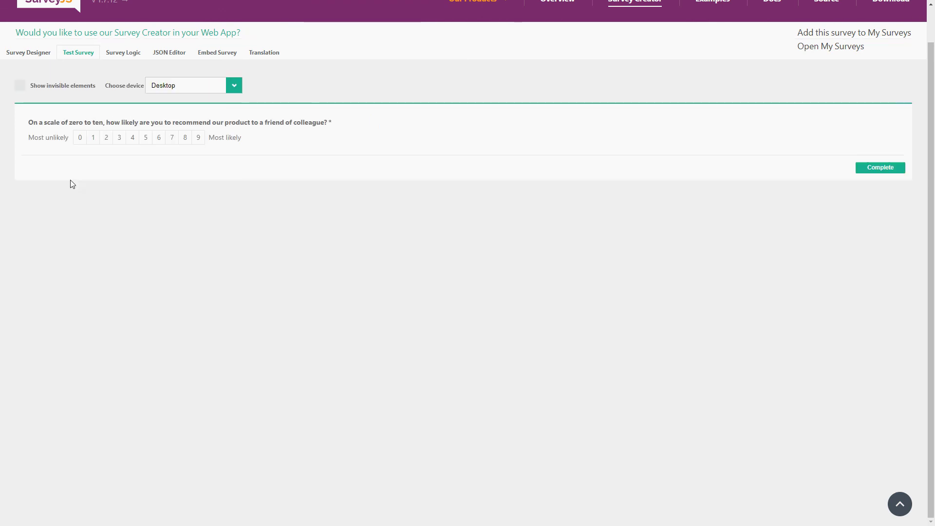
click(198, 137)
click(32, 183)
click(32, 198)
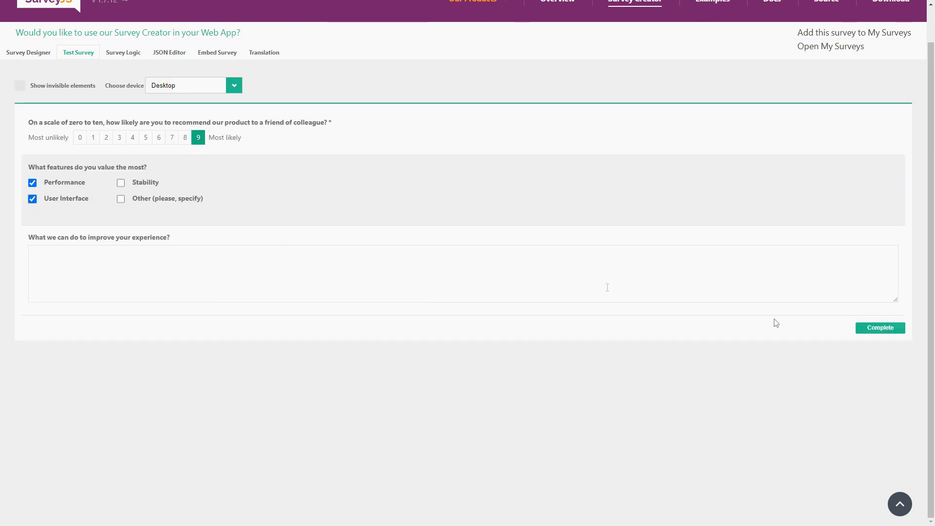
click(880, 327)
mouse_move(437, 113)
mouse_down()
mouse_move(432, 127)
mouse_move(428, 115)
mouse_up()
click(434, 117)
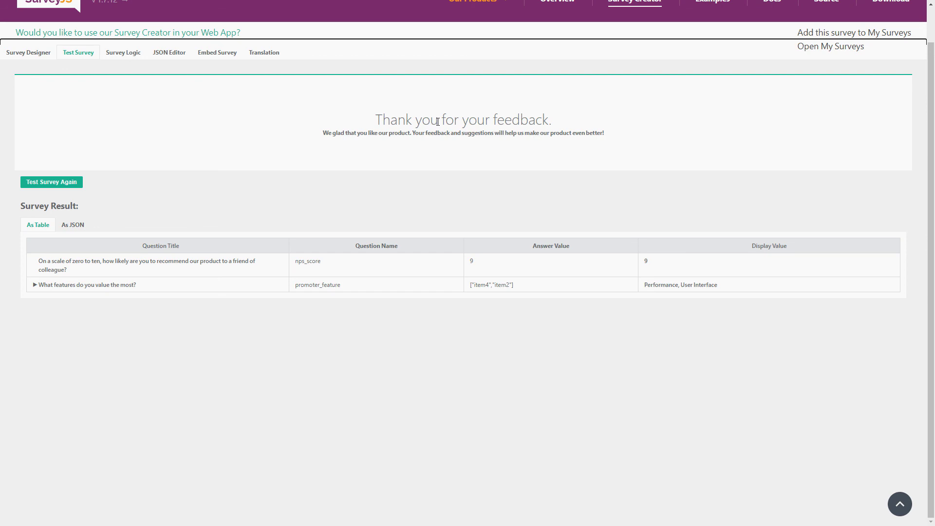
Open the survey's JSON definition and review it from the completion messages through to the last question.
click(169, 52)
click(196, 141)
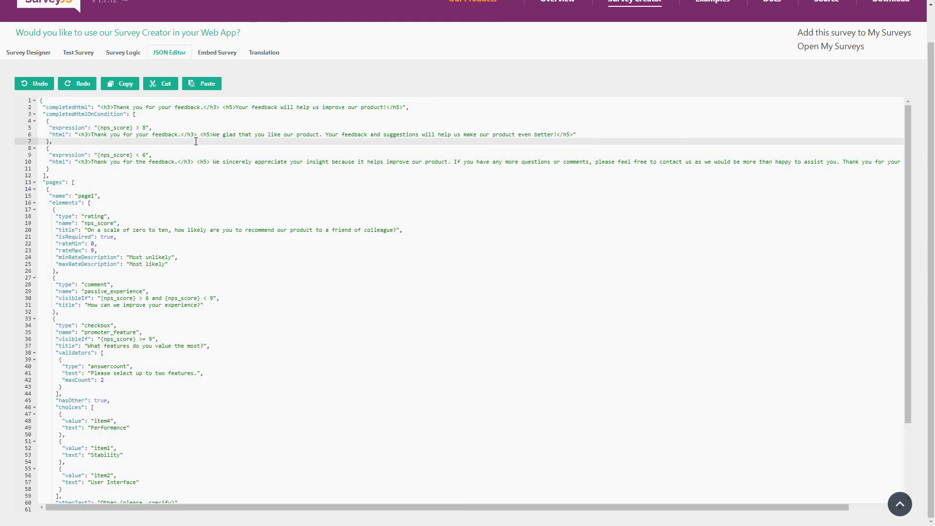
scroll(196, 142, down, 3)
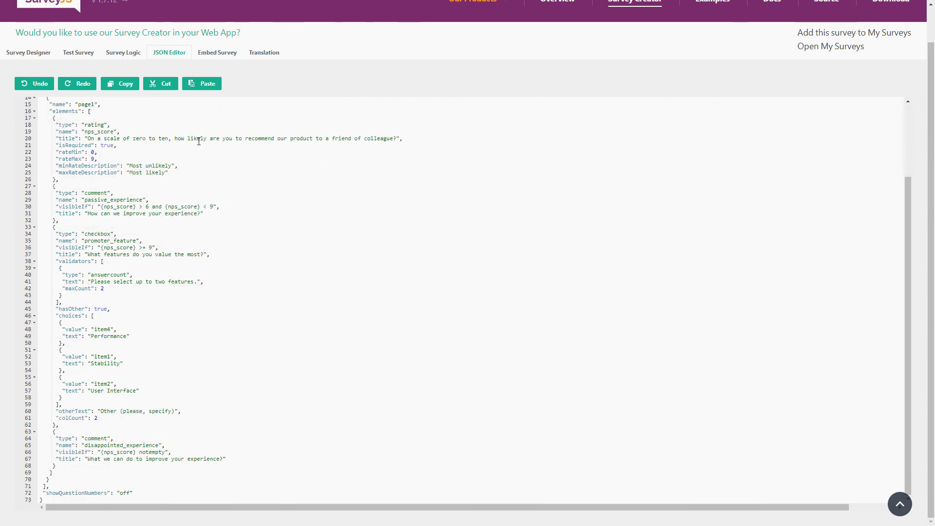
scroll(198, 141, up, 3)
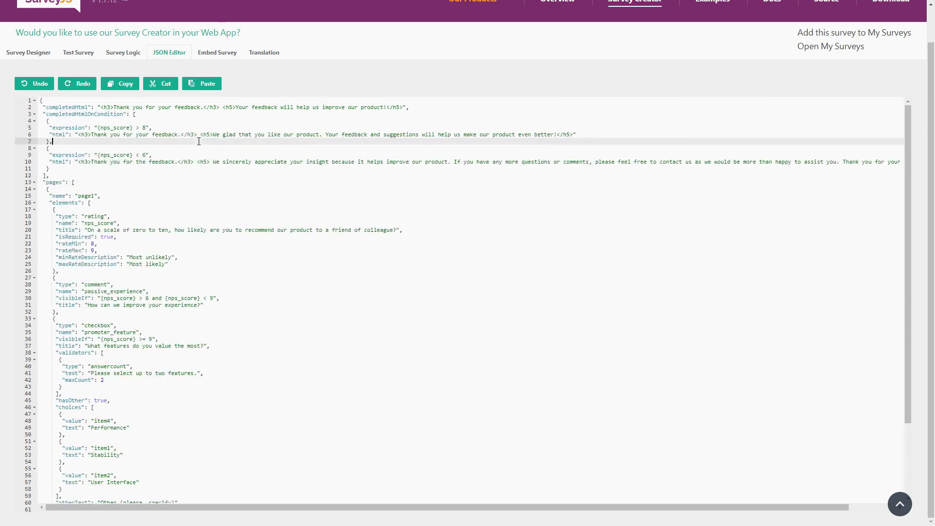